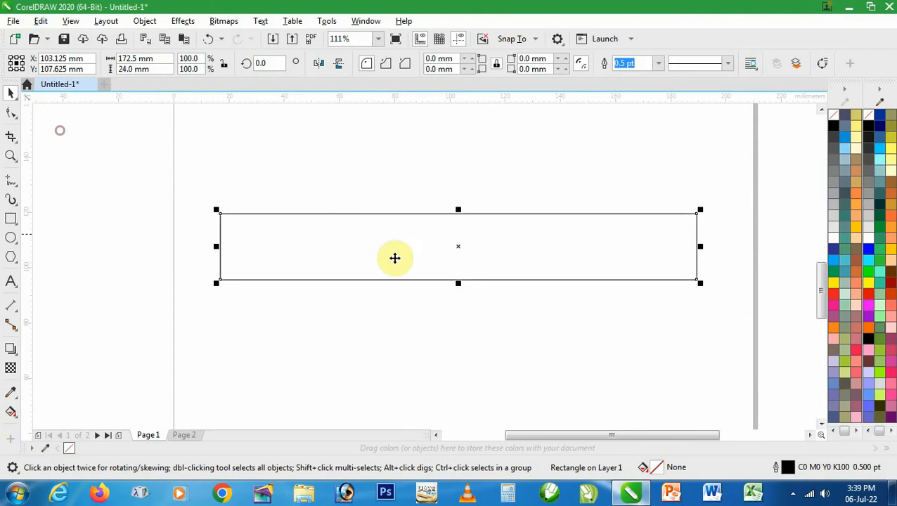
Step: Turn on snapping to objects for the drawing
click(516, 40)
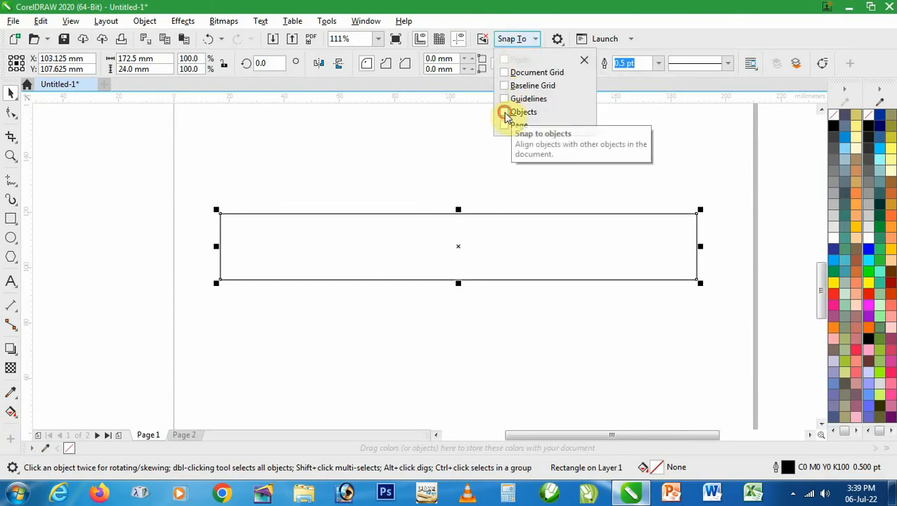
click(505, 113)
click(465, 286)
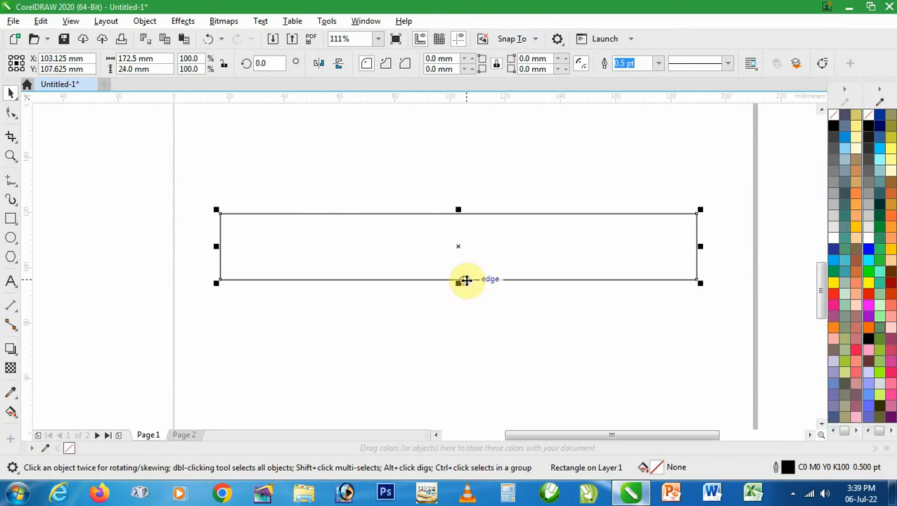
Step: Place a copy of the rectangle against its upper edge and reduce the copy's height to 12 mm
drag(466, 281, 469, 220)
drag(457, 143, 457, 174)
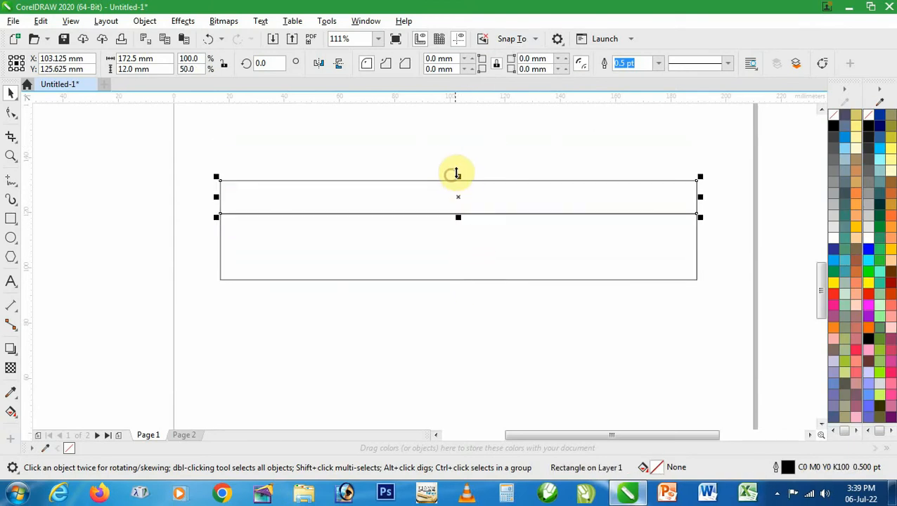
click(461, 172)
Step: Duplicate the 24 mm high lower rectangle in place and shrink the copy to a strip about 2.4 mm high along its upper edge
click(456, 214)
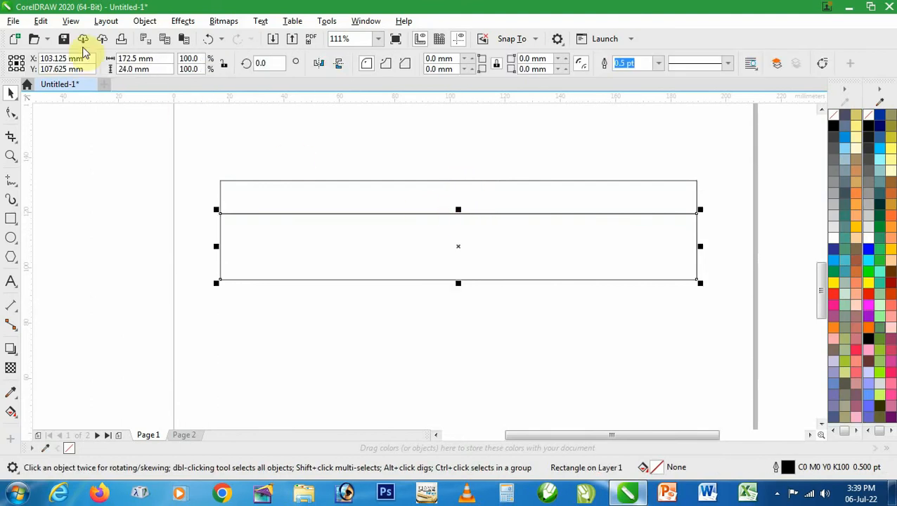
click(42, 22)
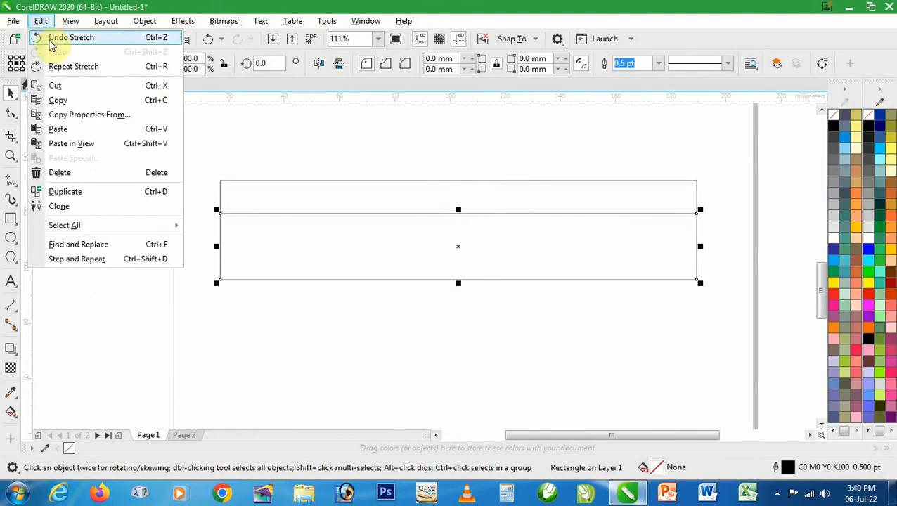
click(62, 131)
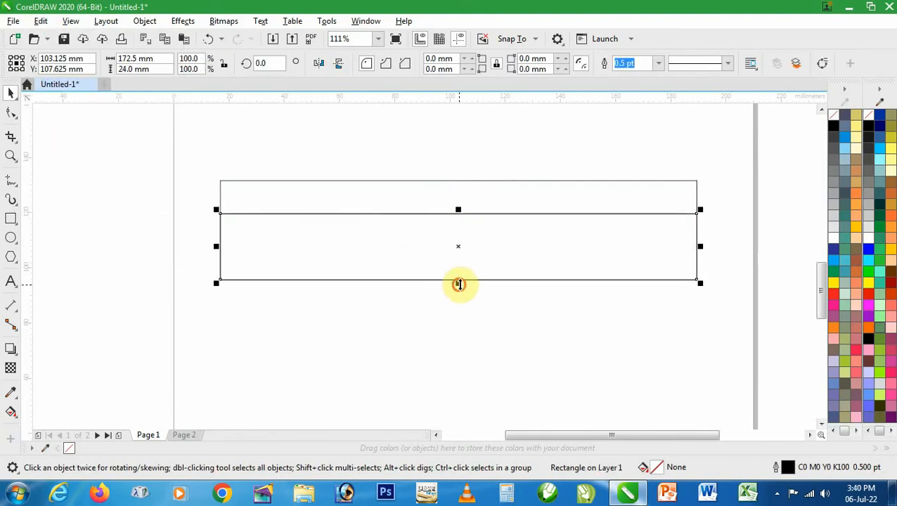
drag(459, 284, 470, 225)
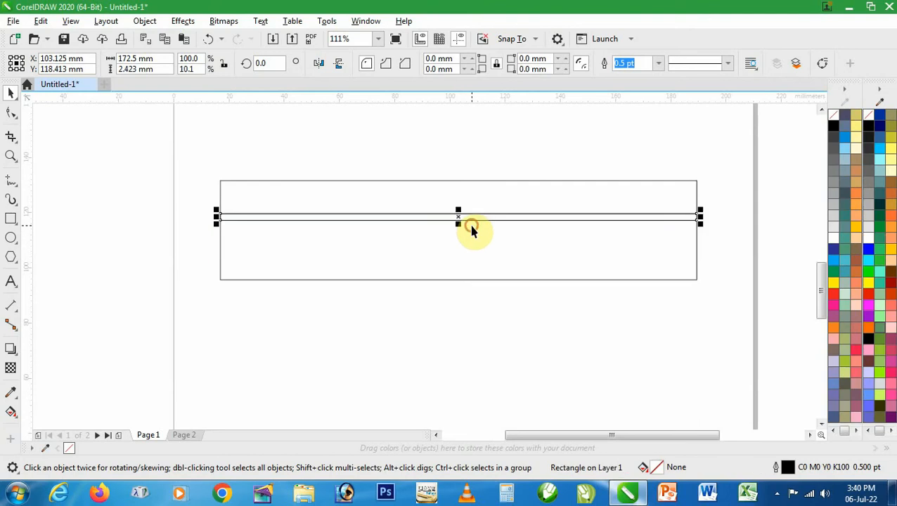
Step: Duplicate the thin strip directly below itself and reduce the copy's height to about 1.5 mm
click(41, 22)
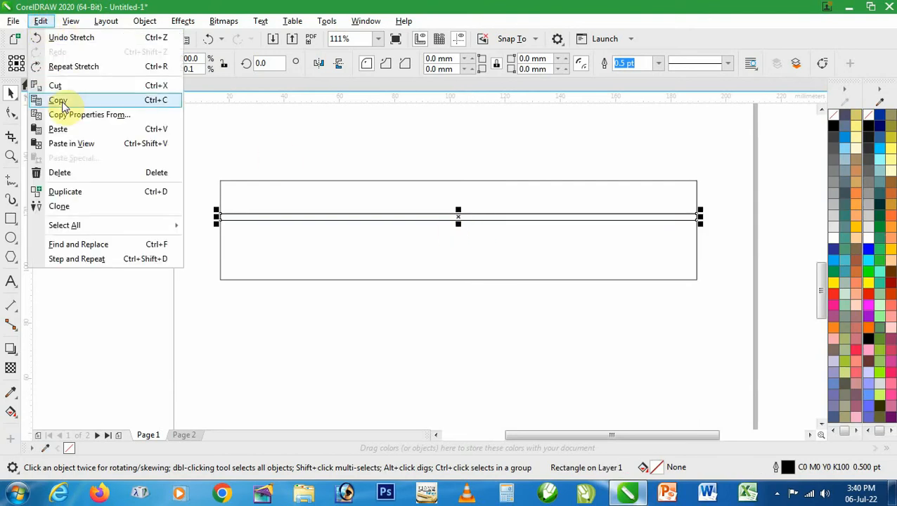
click(62, 103)
click(41, 21)
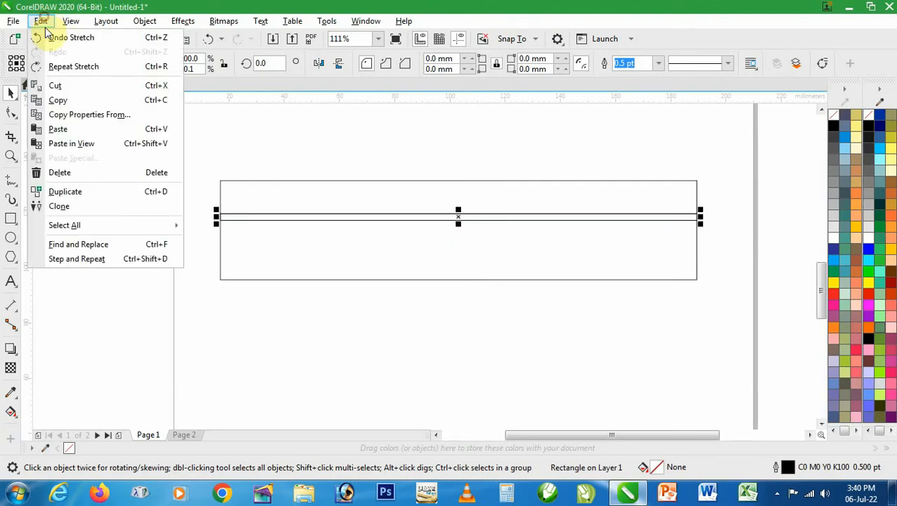
click(62, 130)
drag(458, 210, 461, 225)
key(z)
drag(397, 204, 621, 290)
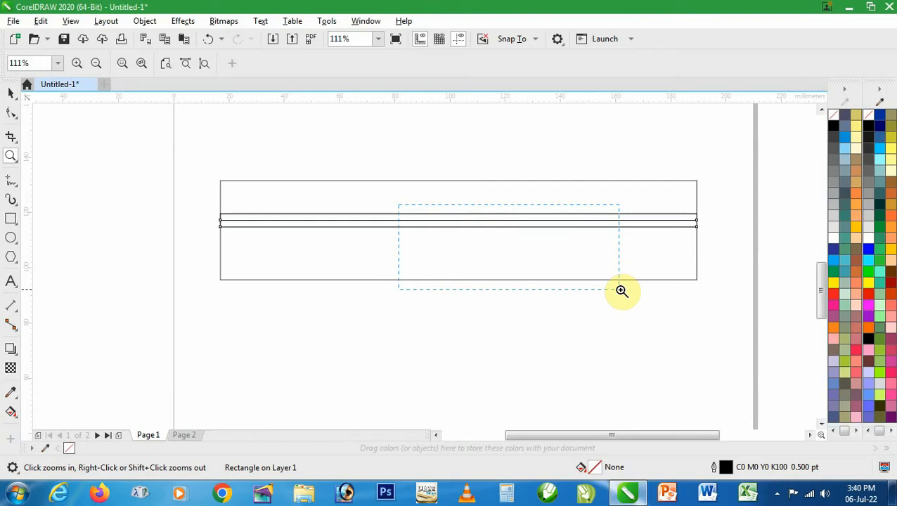
drag(622, 290, 621, 290)
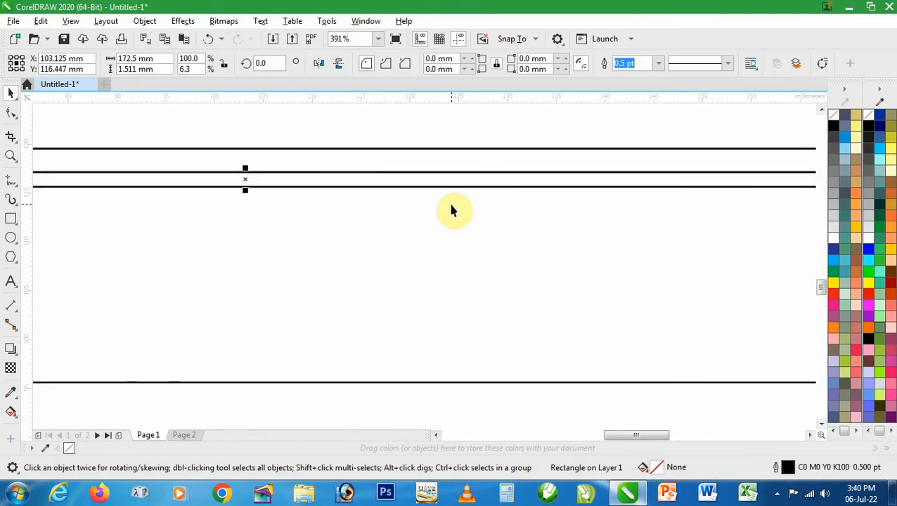
Step: Widen the upper thin strip evenly on both sides to about 175 mm and fully round its corners
scroll(453, 211, down, 2)
key(F2)
drag(647, 153, 807, 221)
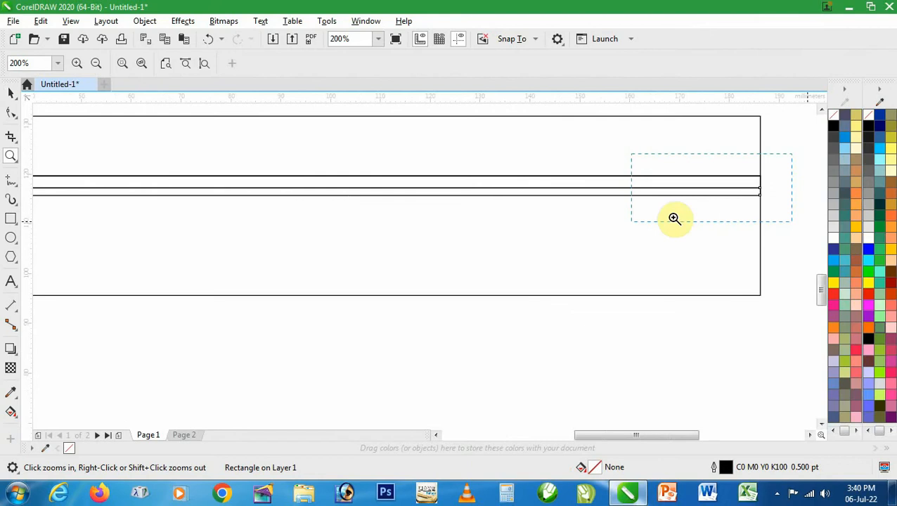
drag(650, 211, 649, 210)
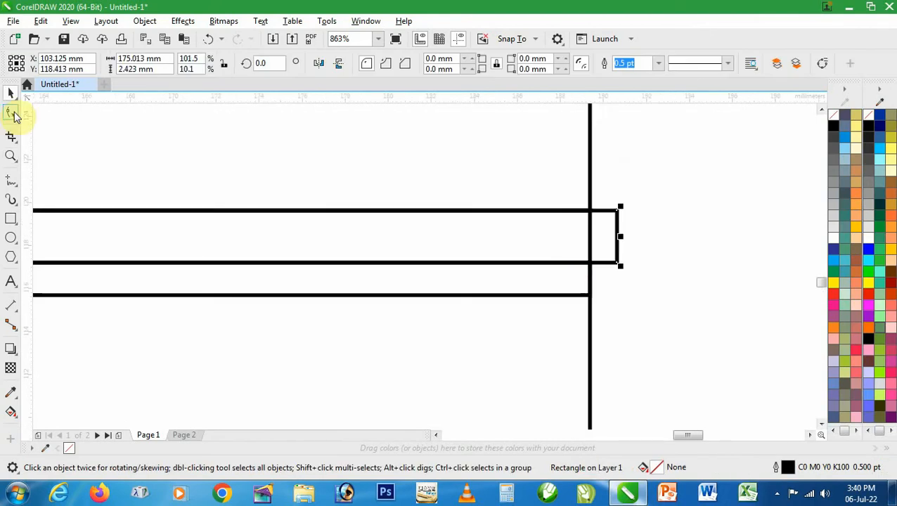
click(13, 113)
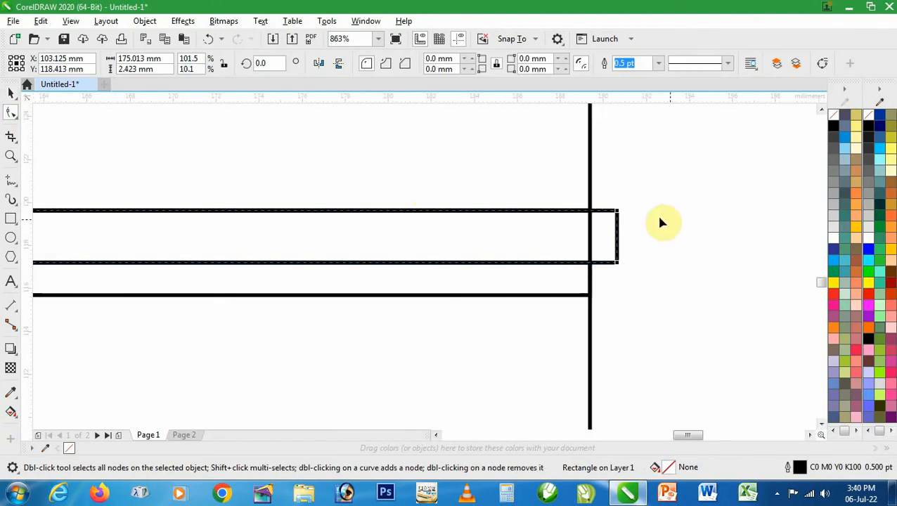
drag(615, 212, 569, 222)
key(space)
Step: Fill the large lower rectangle with 40% Black and apply a vertical linear fountain fill fading upward from its lower edge to white
key(F4)
click(593, 290)
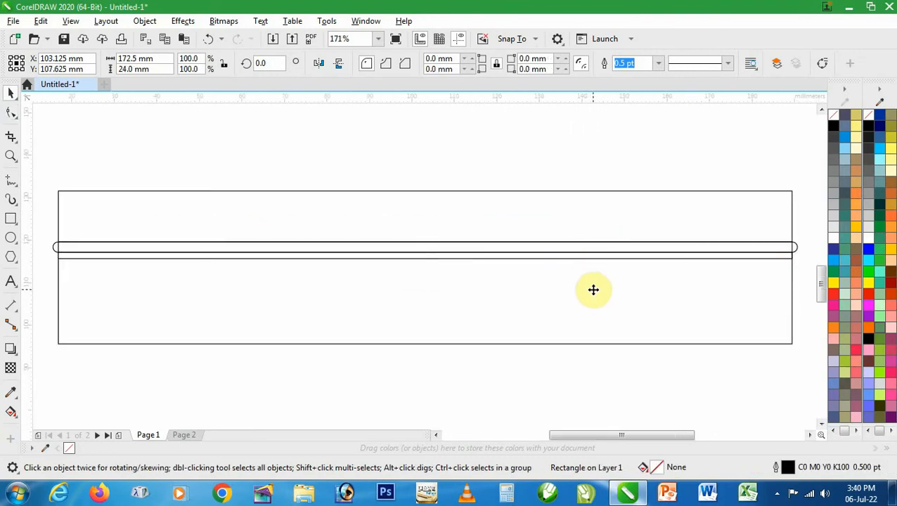
click(833, 198)
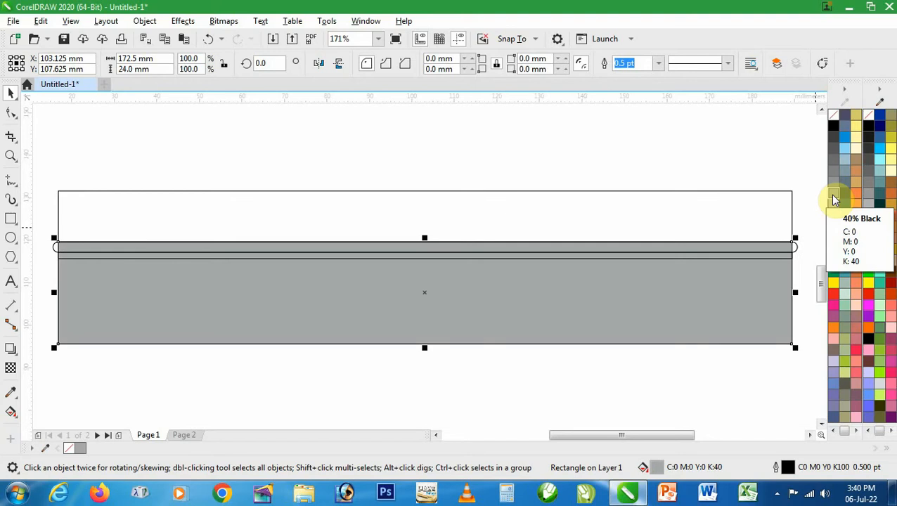
click(10, 413)
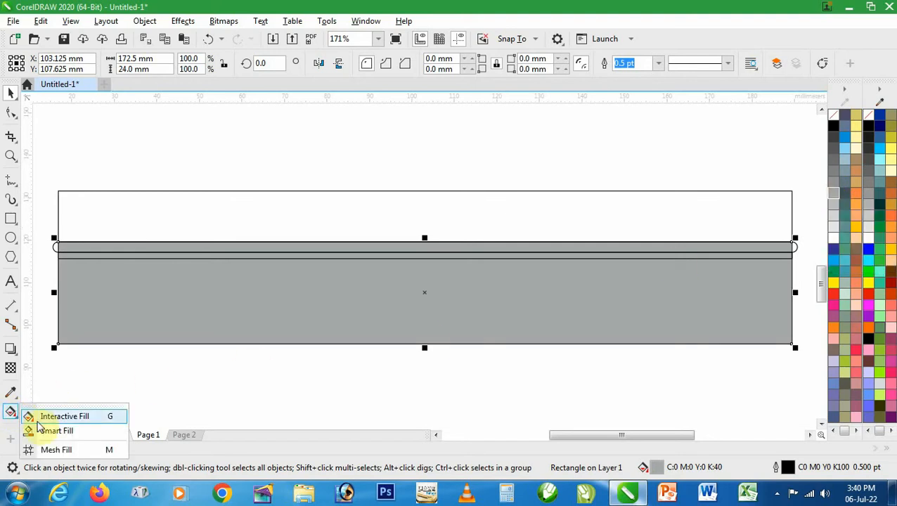
click(54, 421)
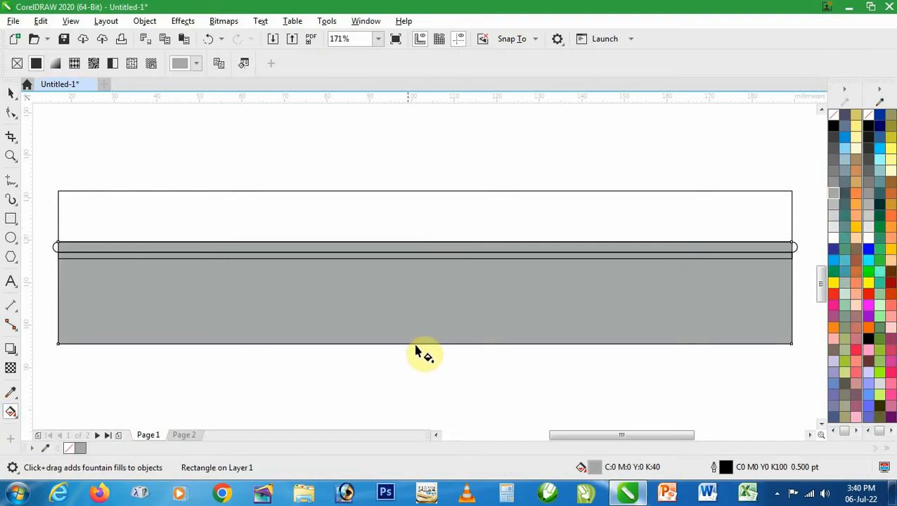
drag(423, 344, 424, 185)
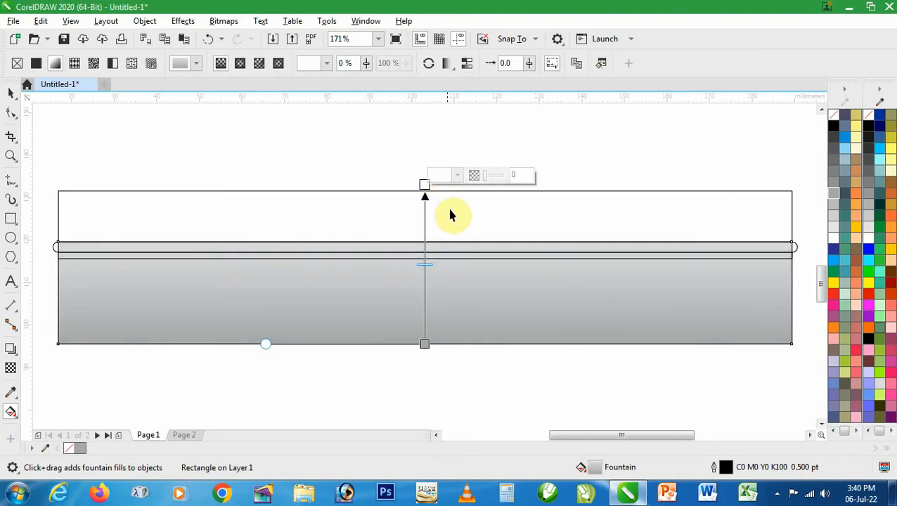
key(space)
Step: Fill the upper 12 mm rectangle with 20% Black and apply a vertical fountain fill fading to white downward past the strip
click(485, 206)
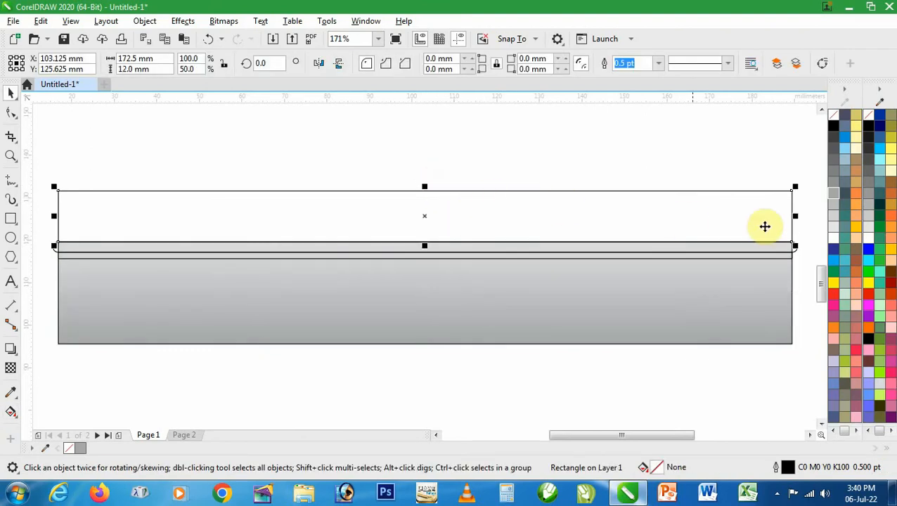
click(835, 217)
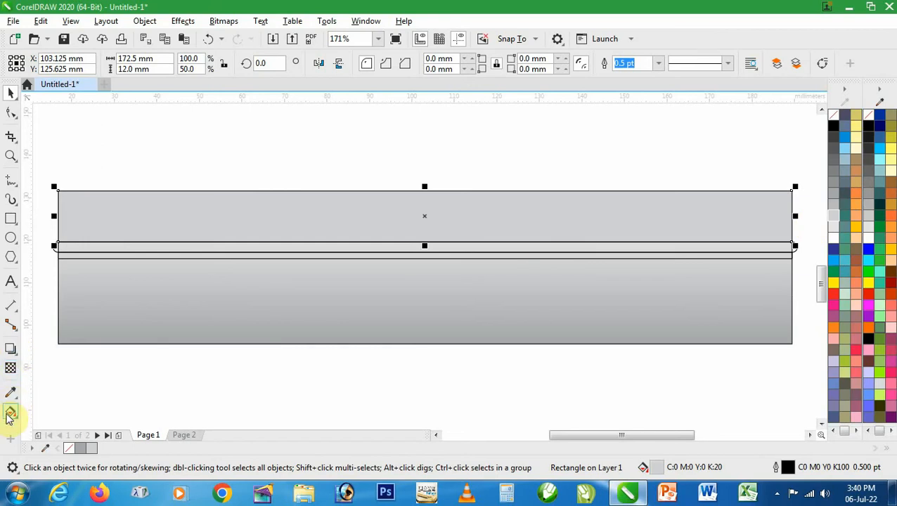
click(11, 415)
click(44, 416)
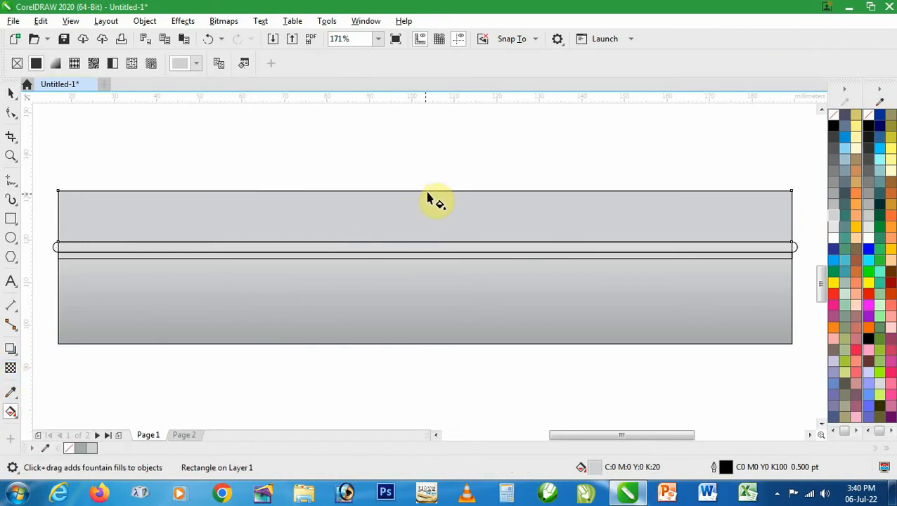
drag(430, 190, 429, 259)
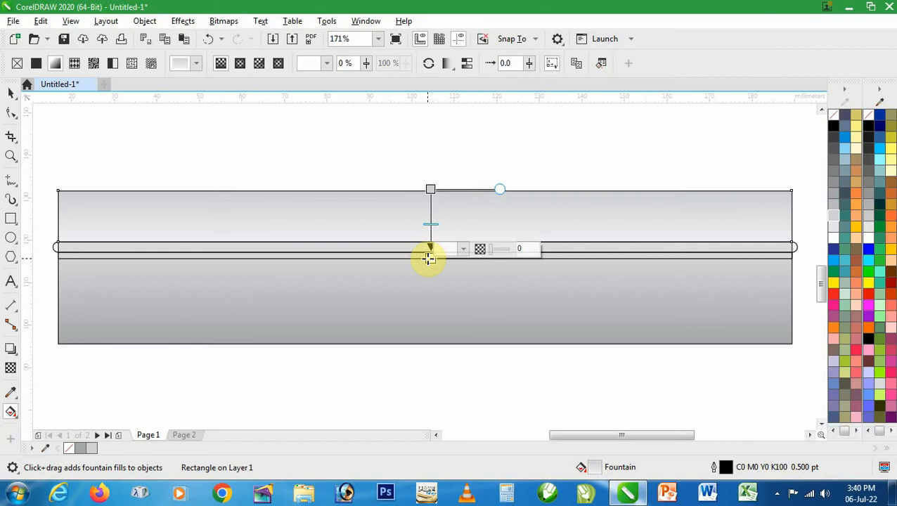
key(space)
Step: Fill the rounded strip with 20% Black and apply a vertical fountain fill fading upward from its lower edge to white
click(421, 250)
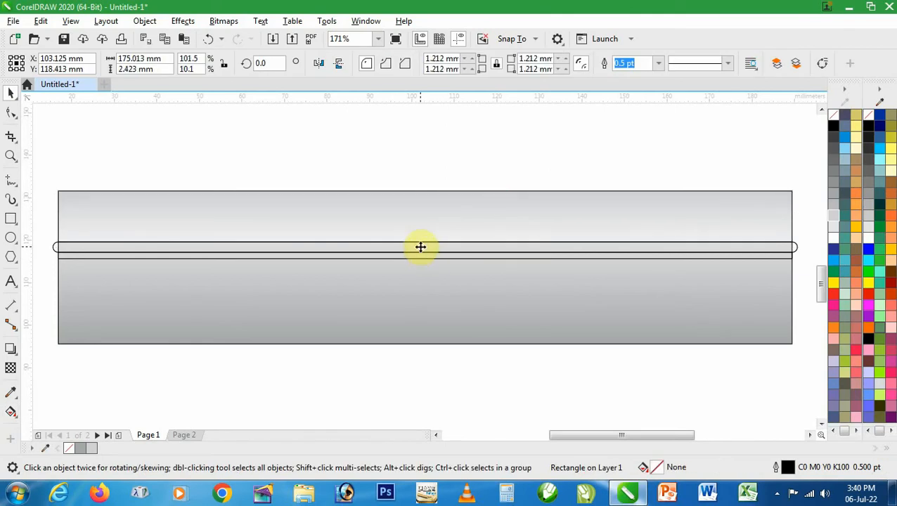
click(833, 221)
key(z)
drag(338, 225, 521, 291)
click(9, 414)
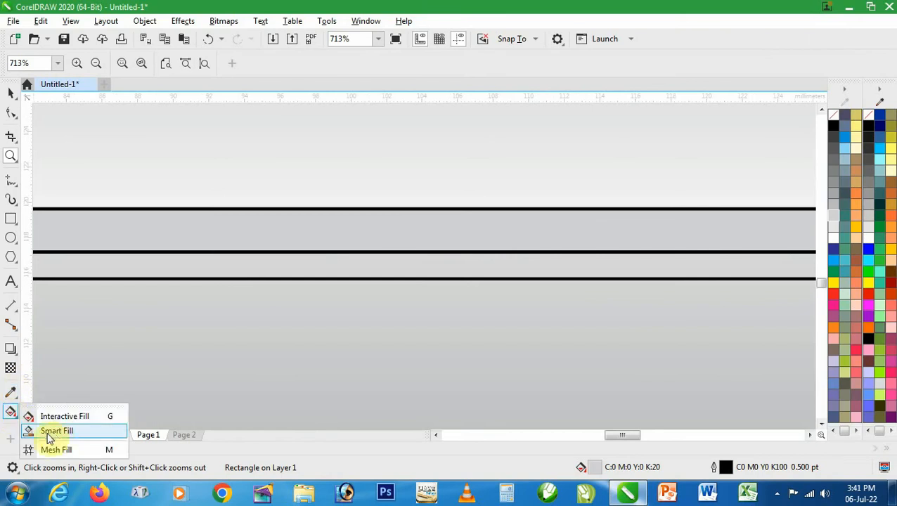
click(56, 432)
click(13, 412)
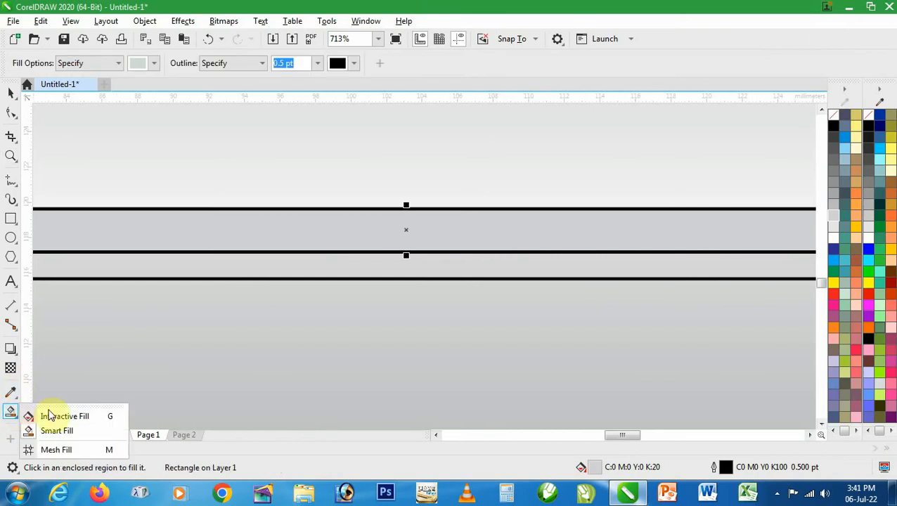
click(59, 414)
drag(396, 254, 396, 167)
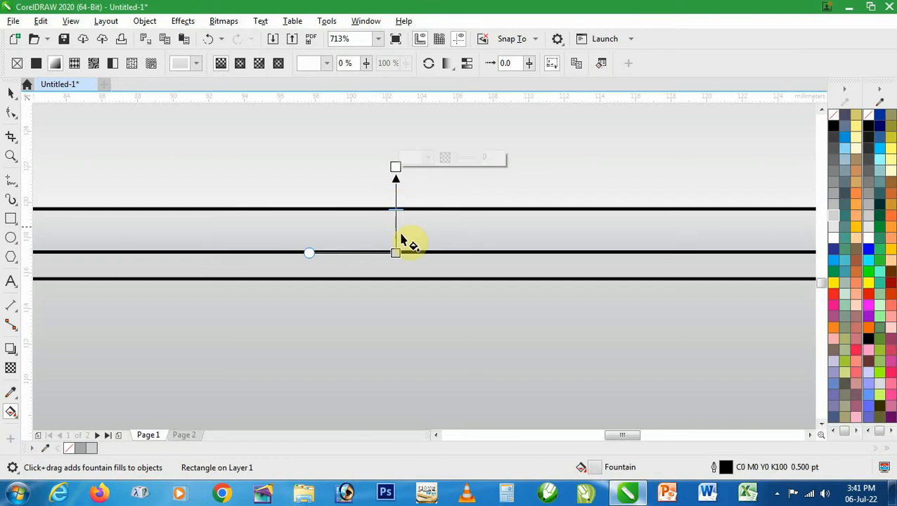
key(space)
Step: Fill the thin strip below the rounded one with black and give it a uniform transparency of 75
click(411, 266)
click(833, 128)
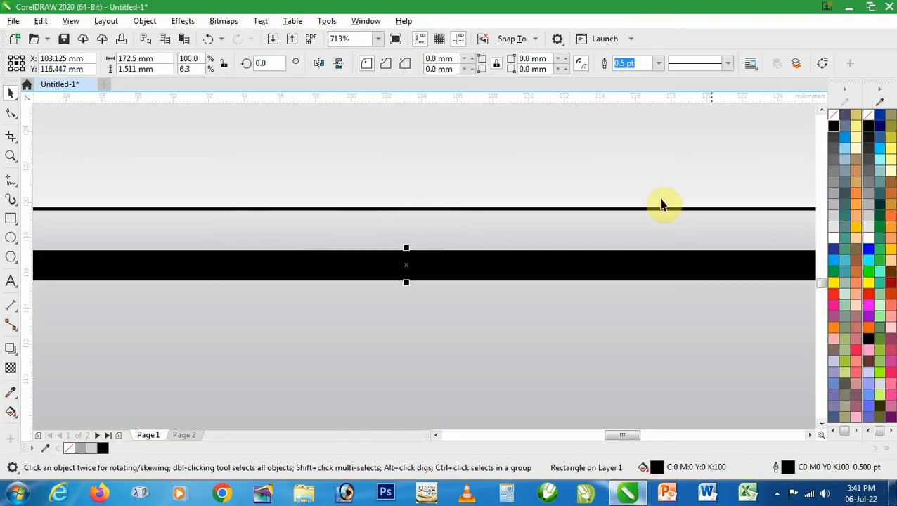
scroll(528, 222, down, 5)
key(z)
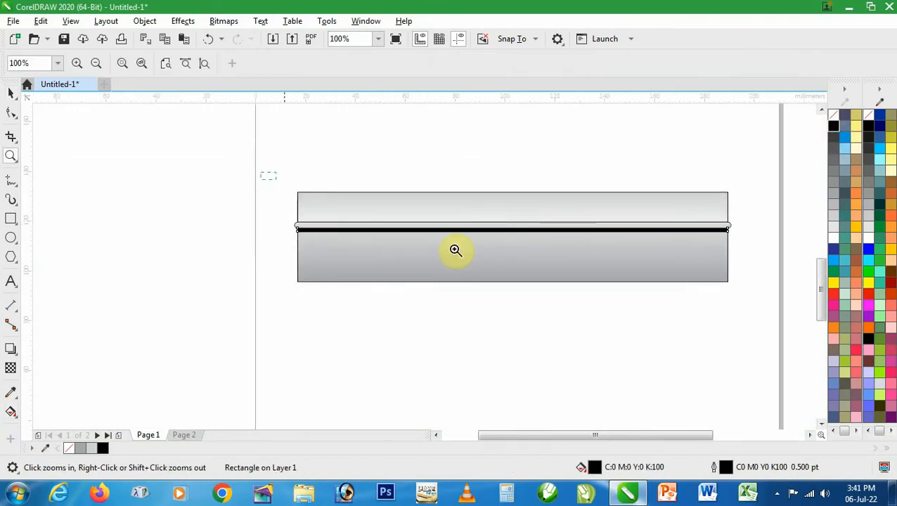
drag(260, 174, 741, 322)
key(space)
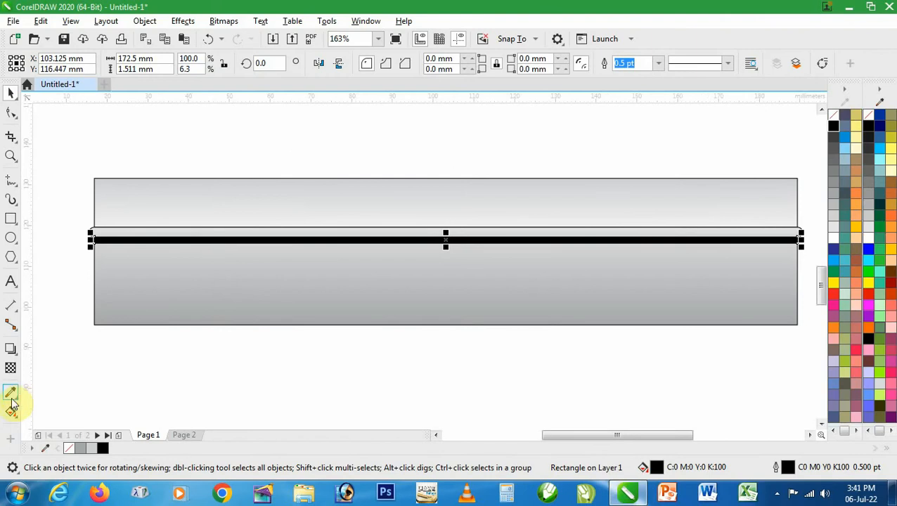
click(11, 367)
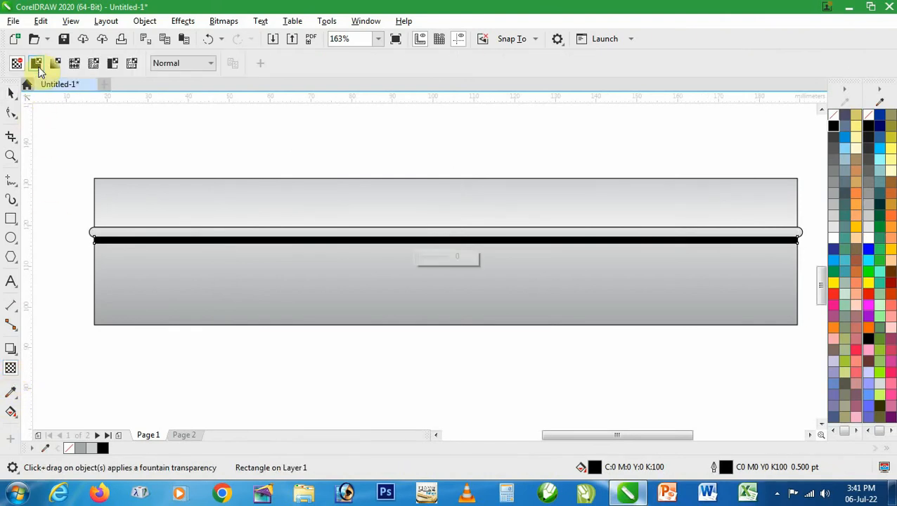
click(37, 64)
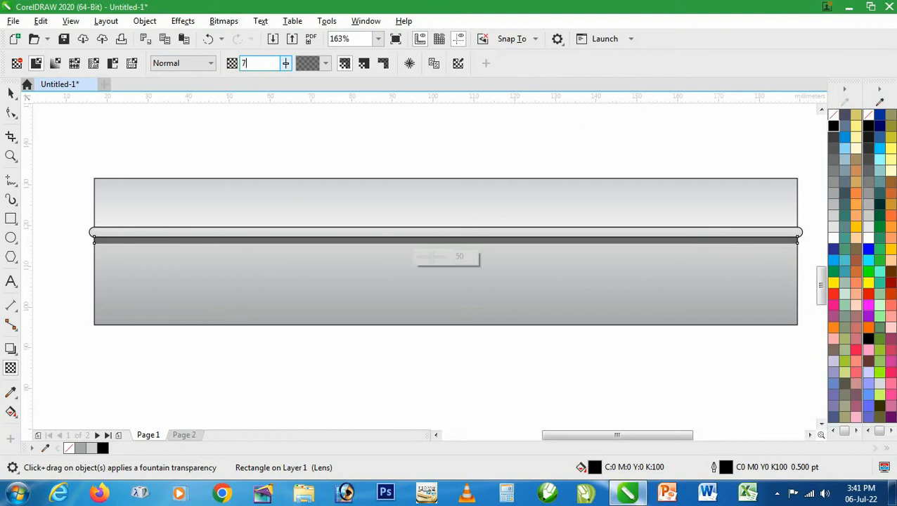
text(75)
key(Return)
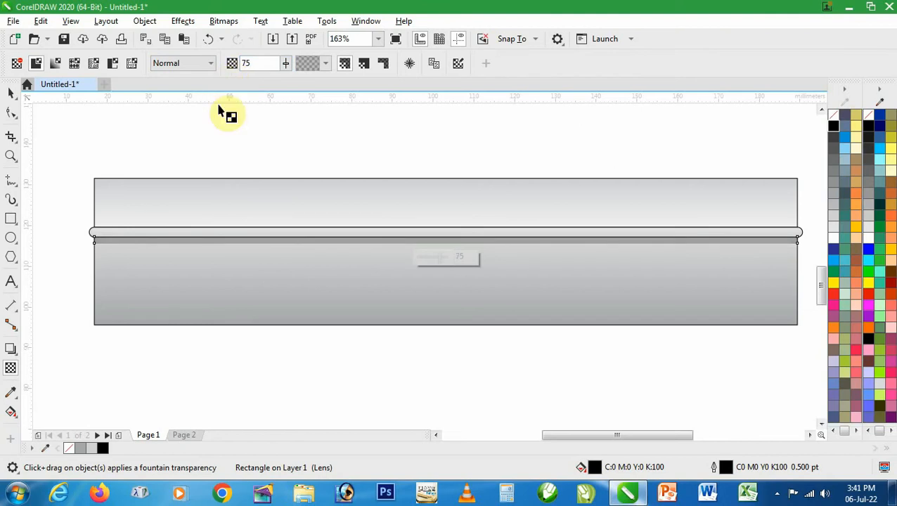
Step: Select all four shapes and remove their outlines
key(space)
click(67, 166)
drag(288, 258, 819, 332)
right_click(832, 116)
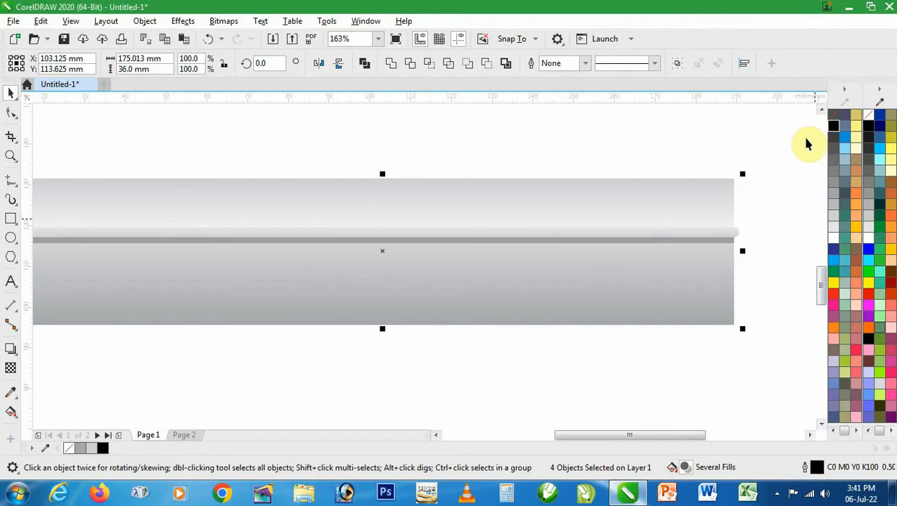
click(751, 229)
scroll(527, 235, down, 2)
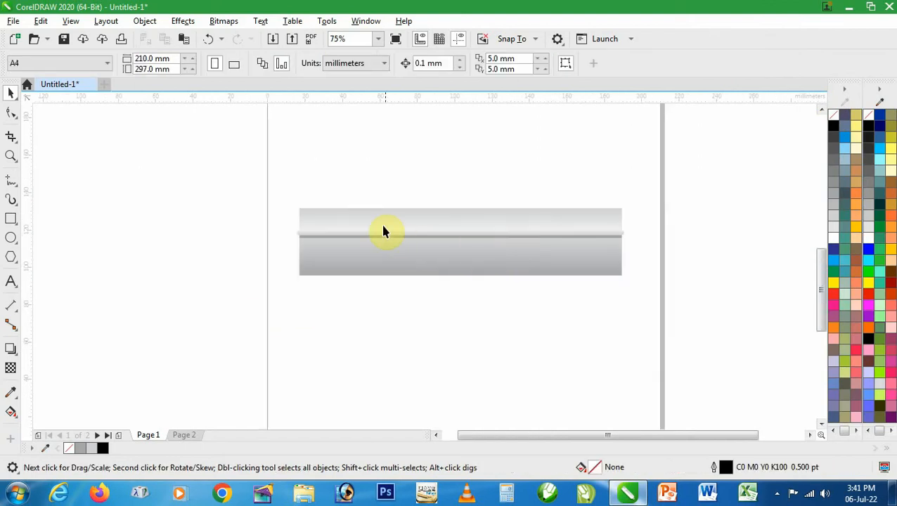
Step: Shorten the rounded strip's vertical fountain fill, starting it slightly higher and lowering its white end a little
key(F2)
drag(342, 211, 578, 251)
click(412, 273)
key(F2)
drag(339, 262, 510, 292)
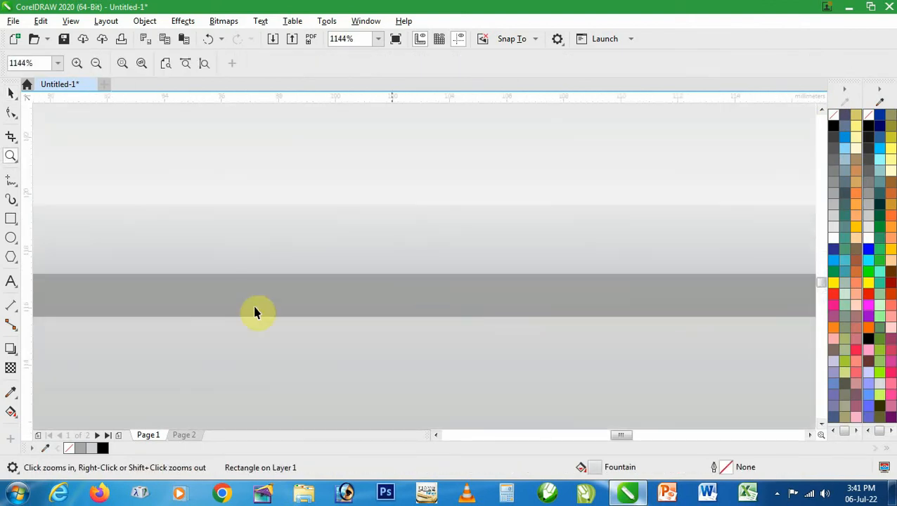
click(11, 413)
click(44, 416)
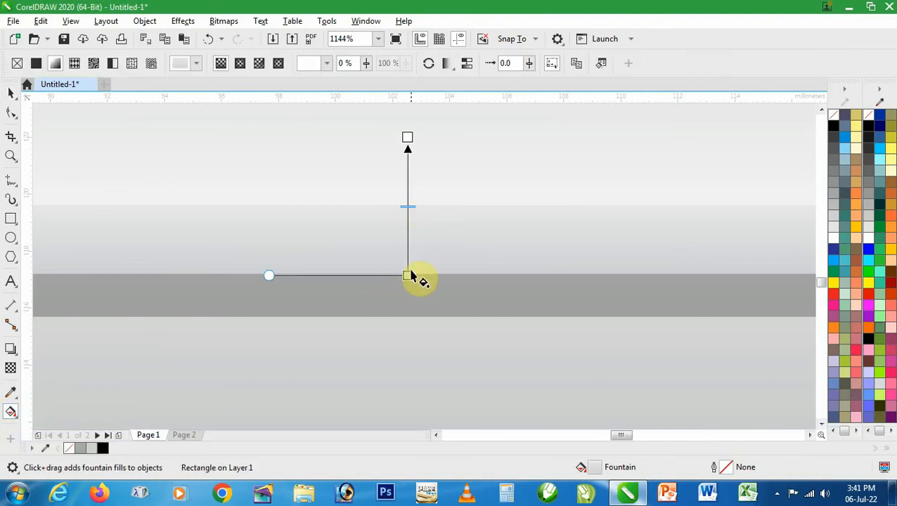
mouse_move(409, 274)
mouse_down()
mouse_move(409, 303)
mouse_move(408, 277)
mouse_up()
drag(407, 137, 408, 178)
drag(407, 277, 408, 270)
drag(406, 180, 406, 147)
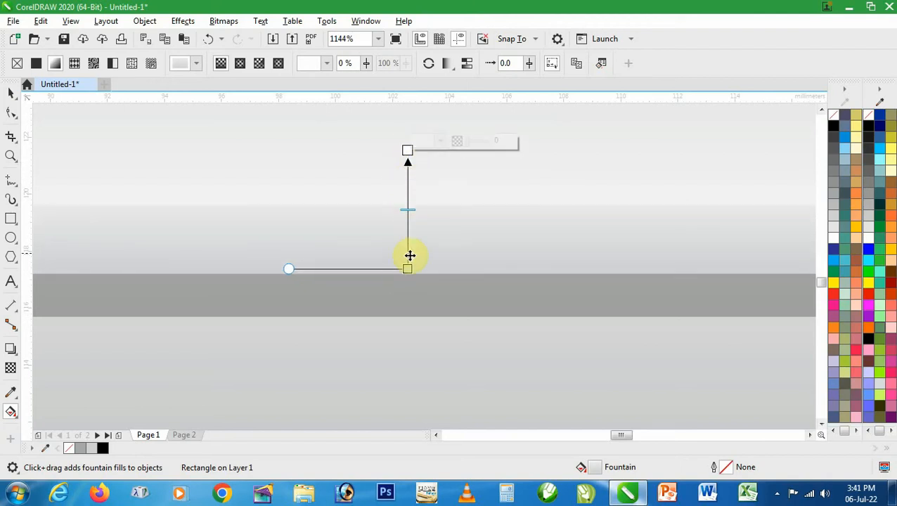
key(space)
scroll(430, 270, down, 4)
click(210, 226)
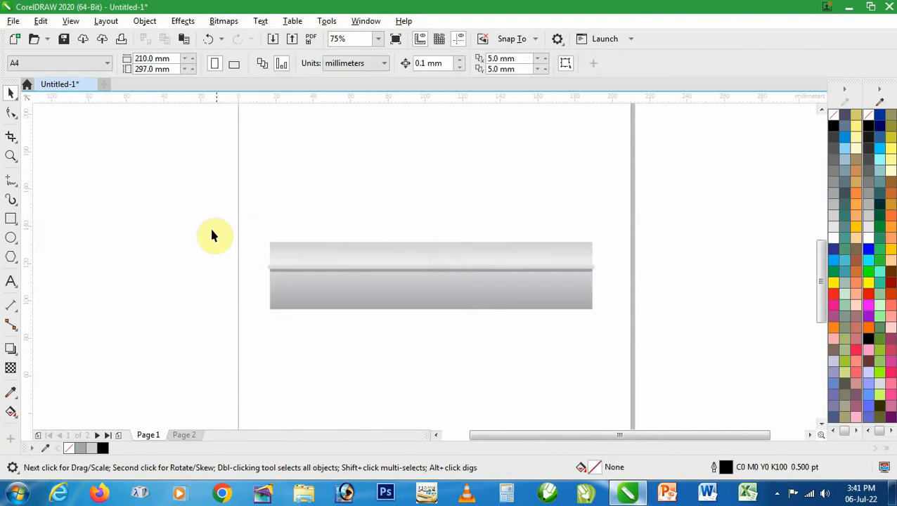
Step: Apply a straight-line Envelope to the upper 12 mm rectangle, pulling both top corners inward symmetrically by about 10 mm
key(z)
drag(213, 227, 615, 331)
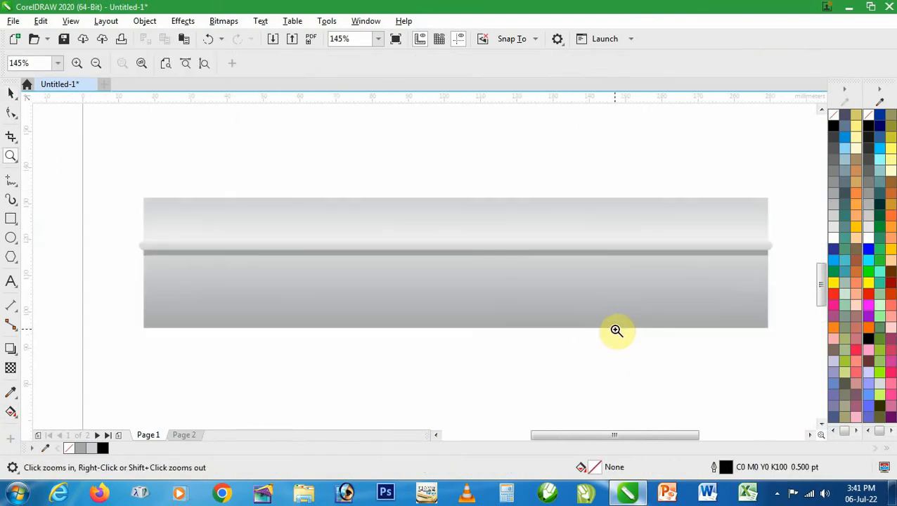
key(space)
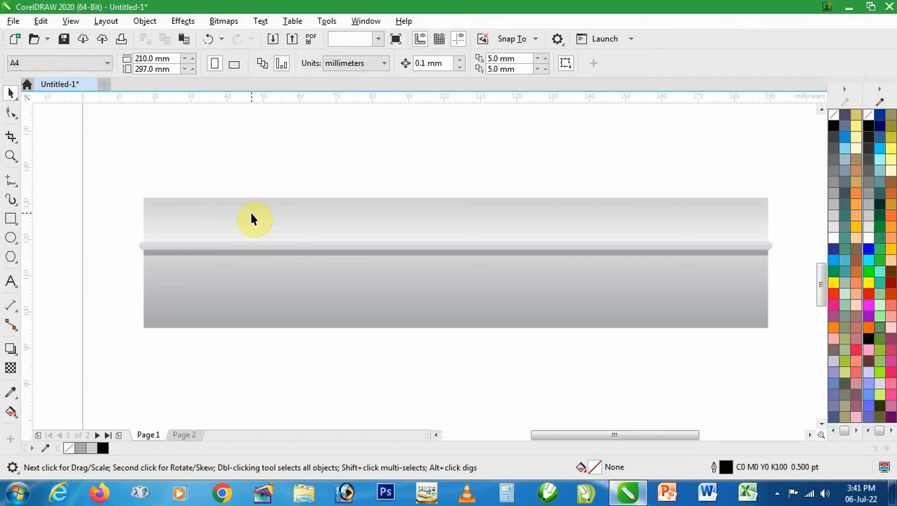
click(252, 219)
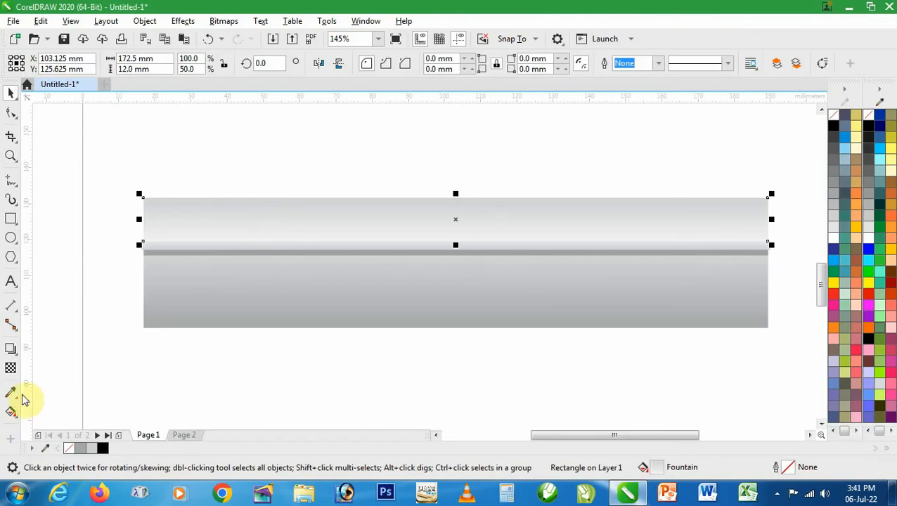
click(14, 350)
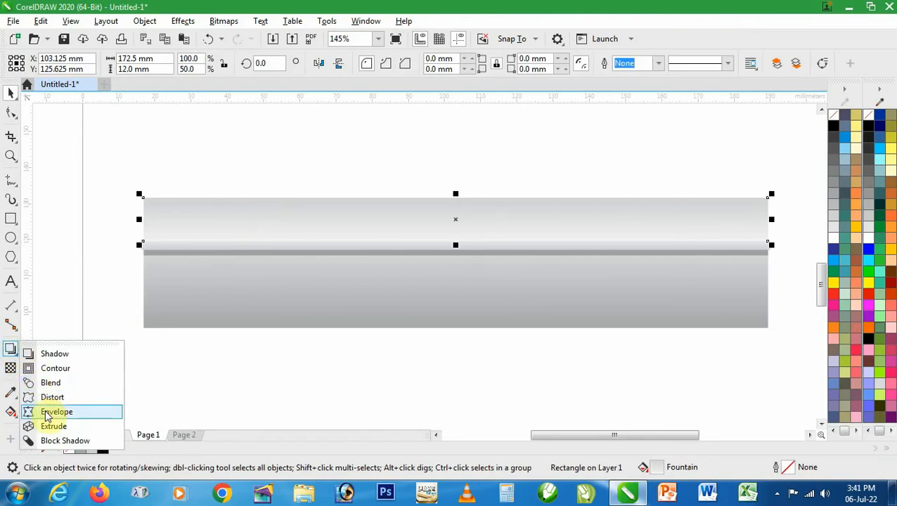
click(48, 415)
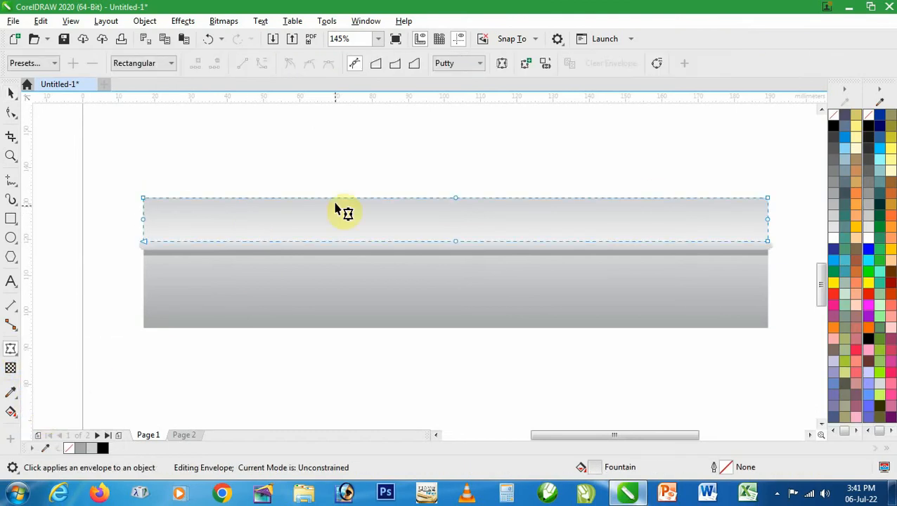
click(376, 65)
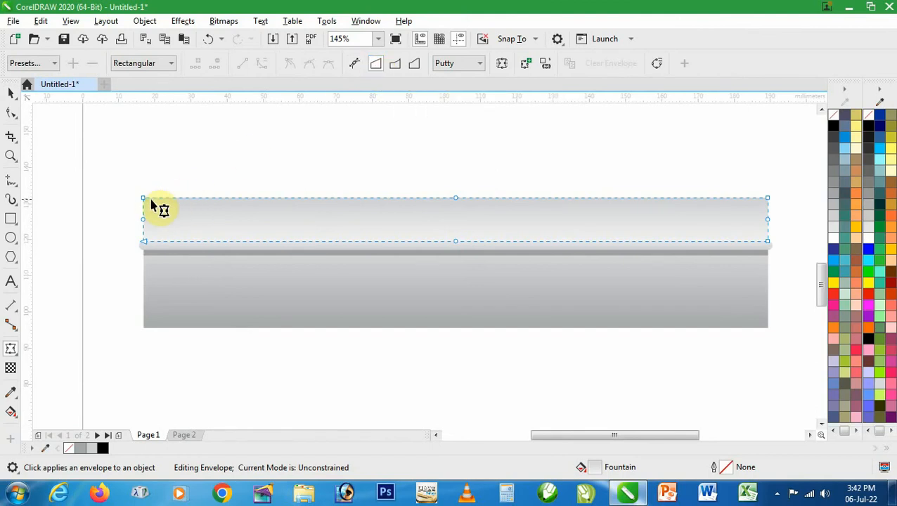
drag(144, 202, 184, 205)
key(space)
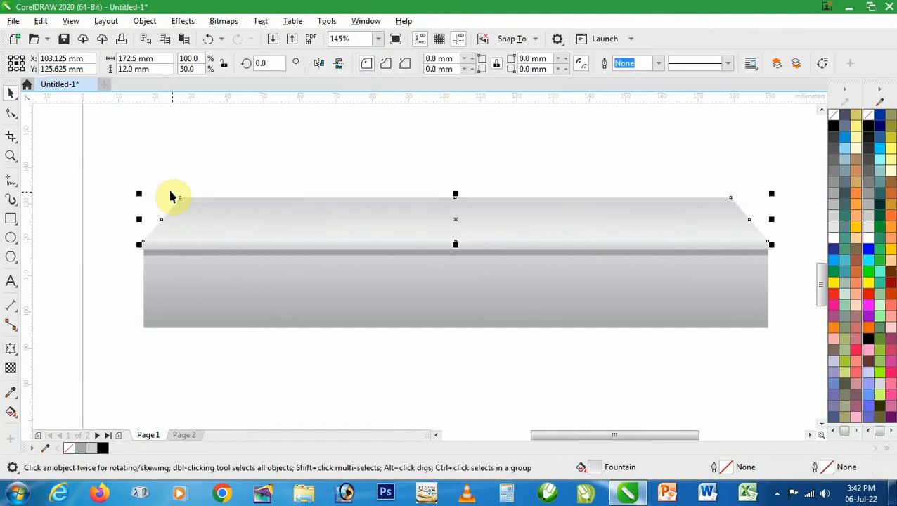
click(131, 183)
Step: Select all four shapes of the bar and group them
drag(93, 171, 182, 220)
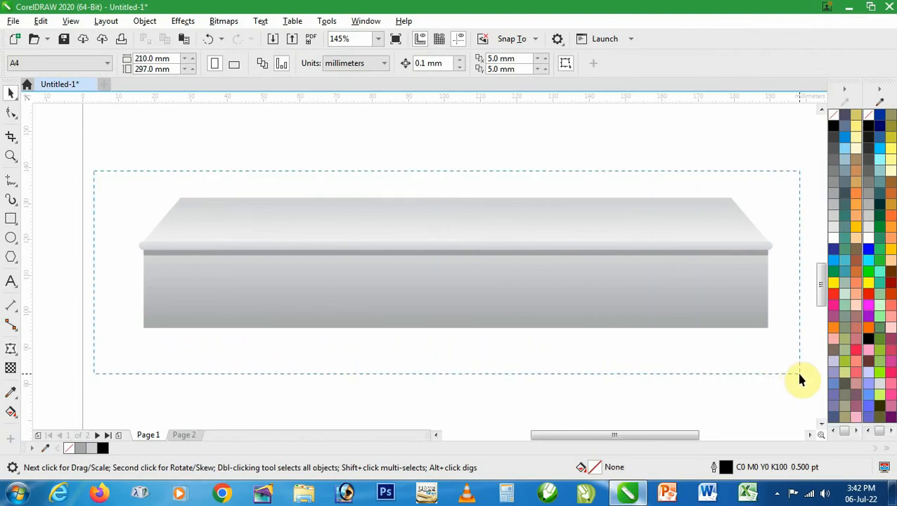
drag(799, 373, 799, 372)
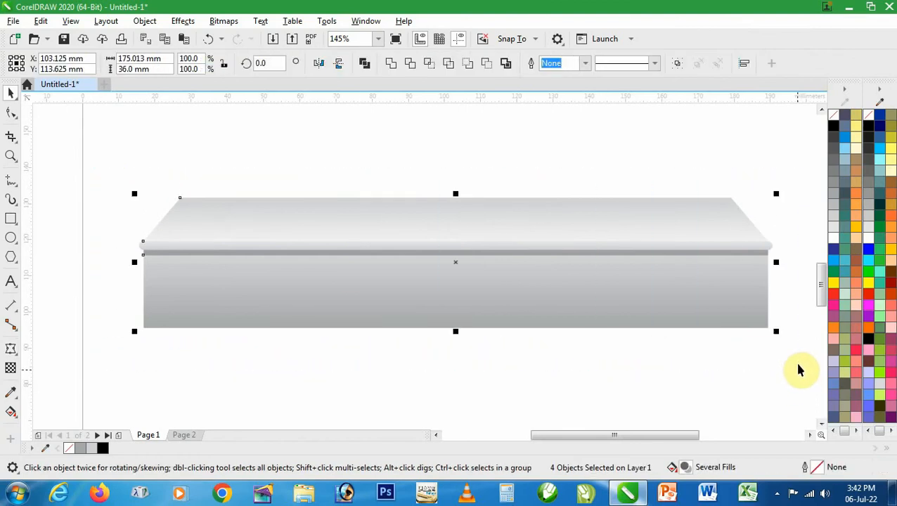
click(679, 66)
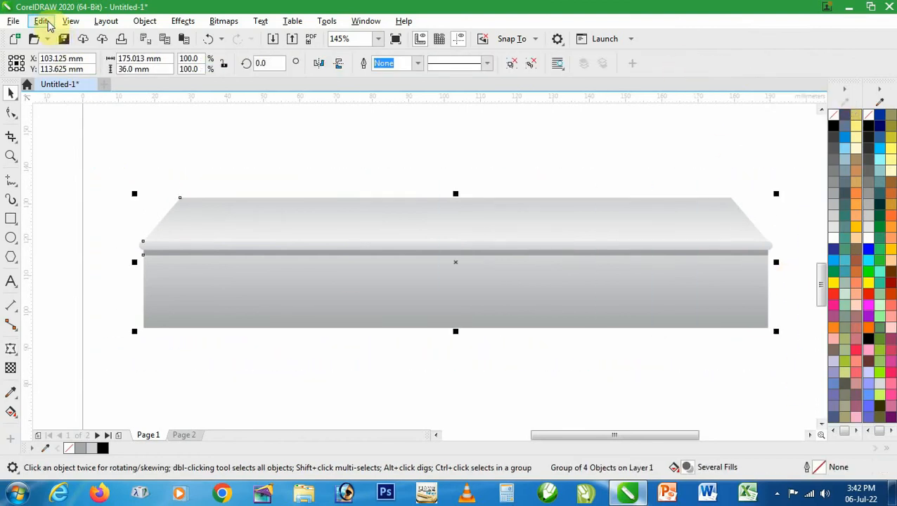
Step: Copy the group, paste it in place, and narrow the copy symmetrically to about 118.2 mm wide
click(42, 21)
click(58, 100)
click(42, 21)
click(60, 128)
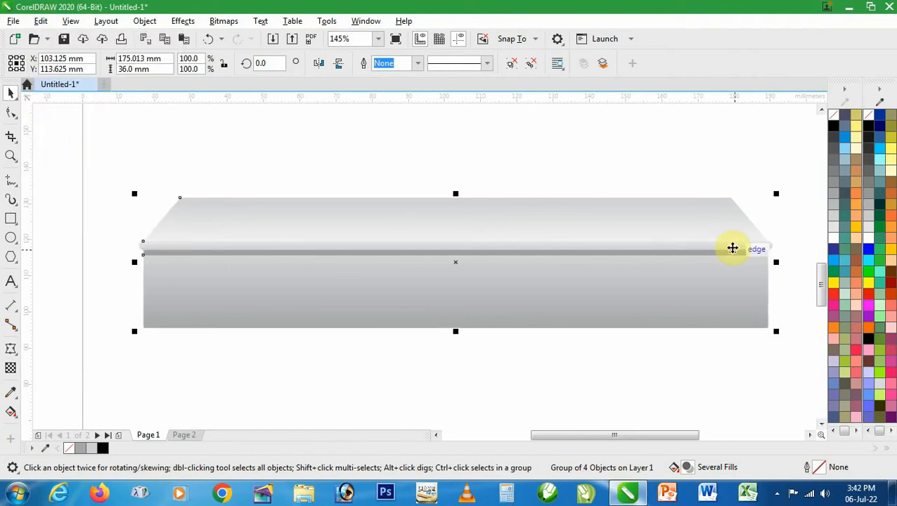
drag(776, 261, 679, 282)
Step: Give the narrowed copy a black outline and ungroup all its objects
right_click(833, 125)
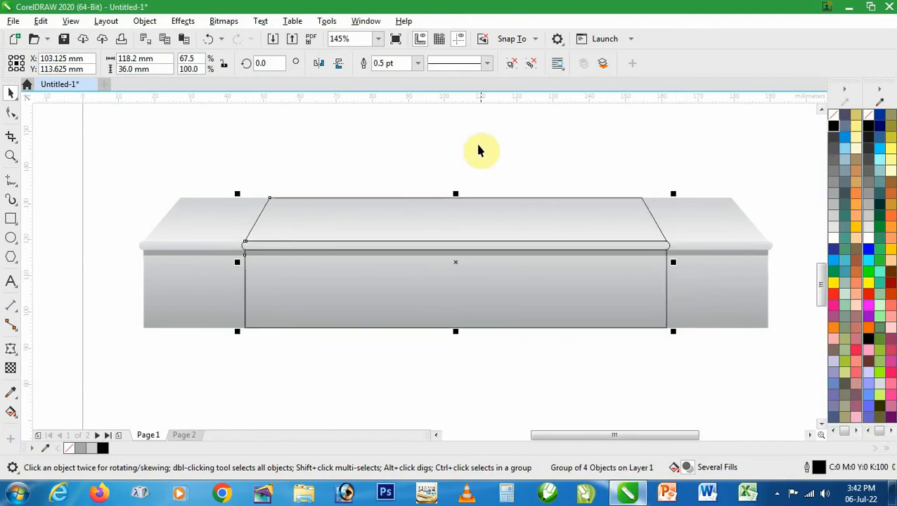
click(530, 65)
click(596, 132)
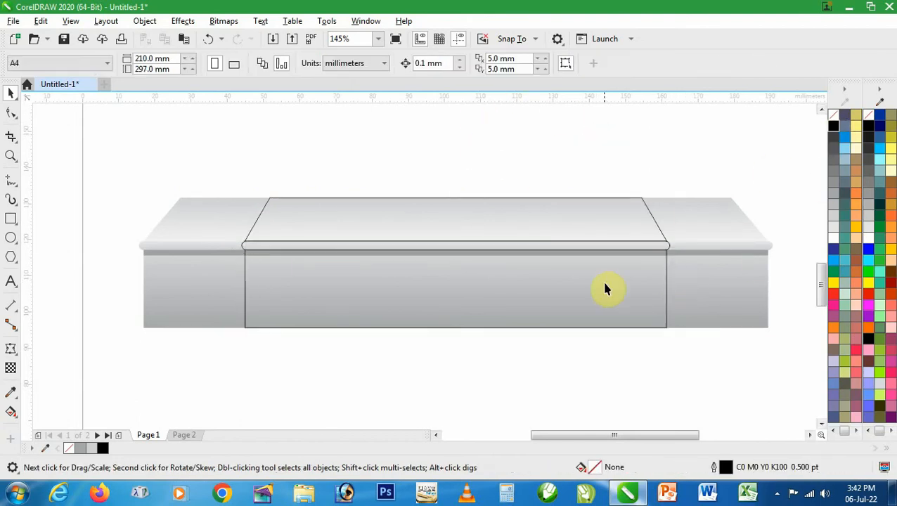
Step: Recolour the grey end of the narrow front panel's fountain fill to golden yellow and extend its white end upward
click(601, 279)
click(10, 413)
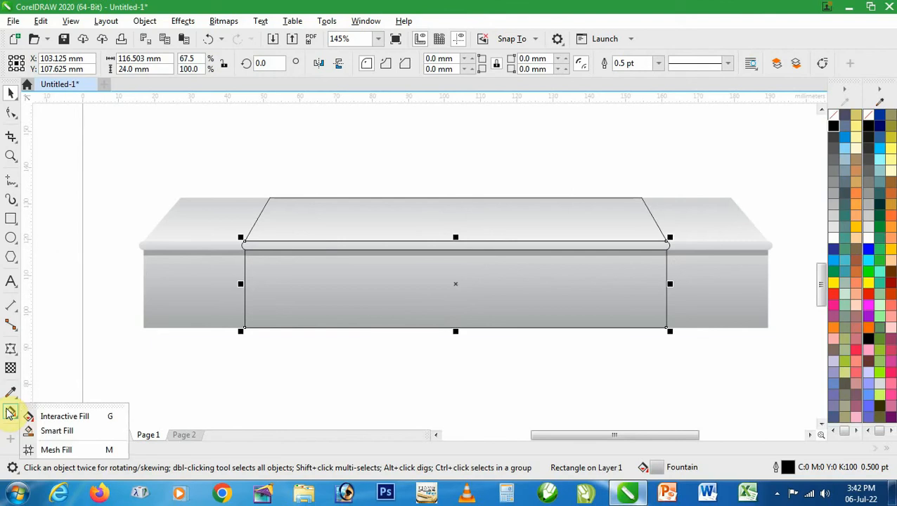
click(68, 415)
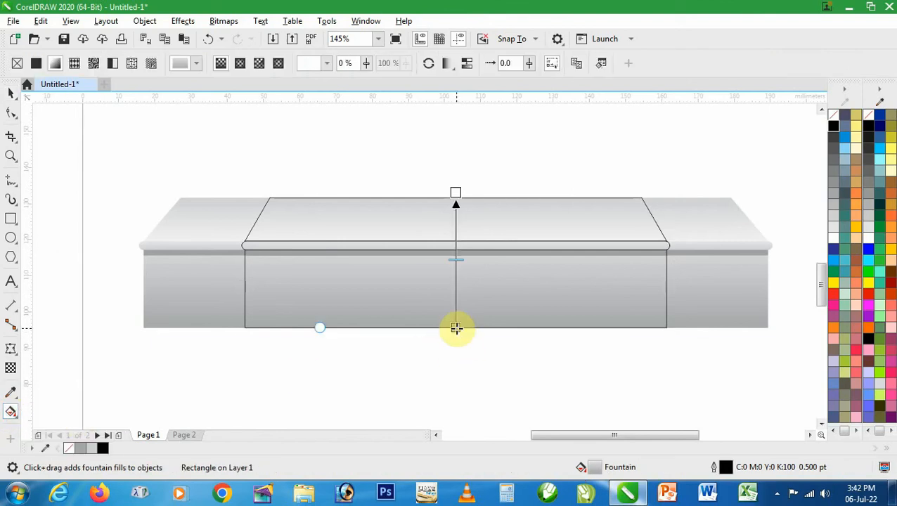
click(456, 327)
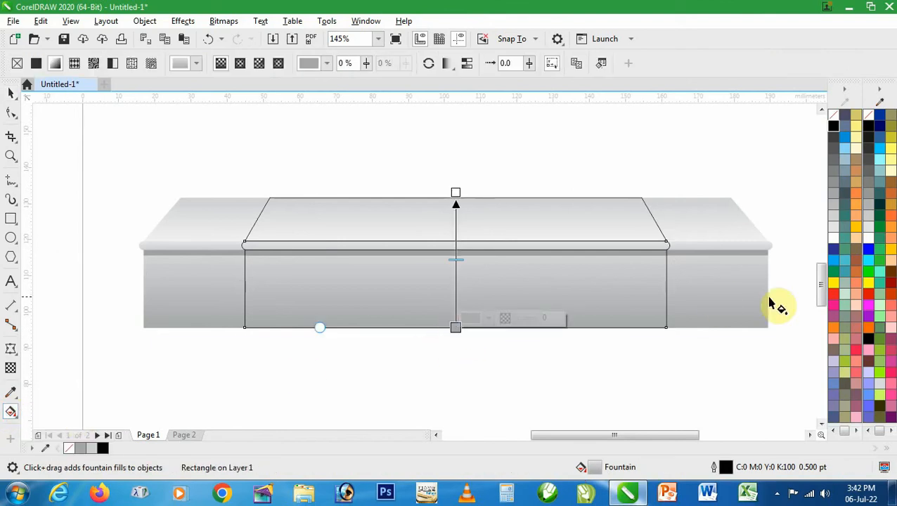
click(858, 227)
drag(455, 194, 456, 177)
key(space)
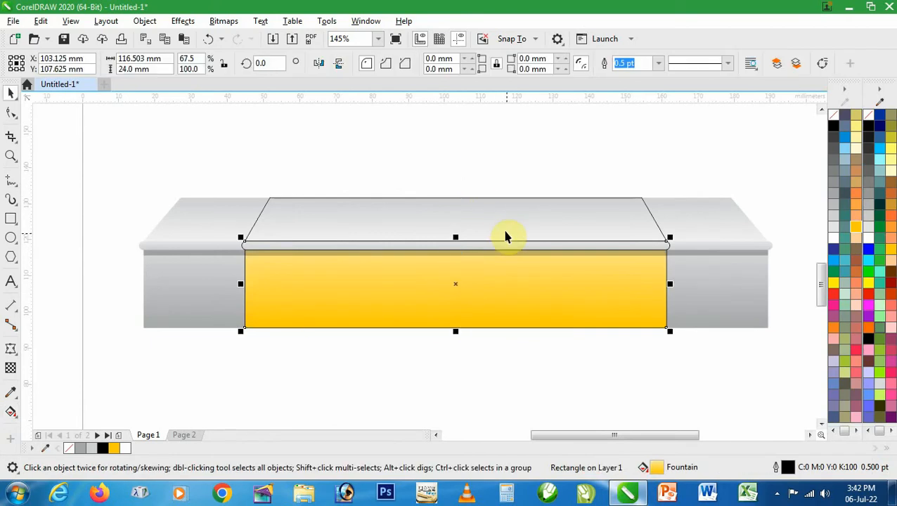
Step: Recolour the grey end of the outlined rounded strip's fountain fill to red and move its white end upward
double_click(276, 244)
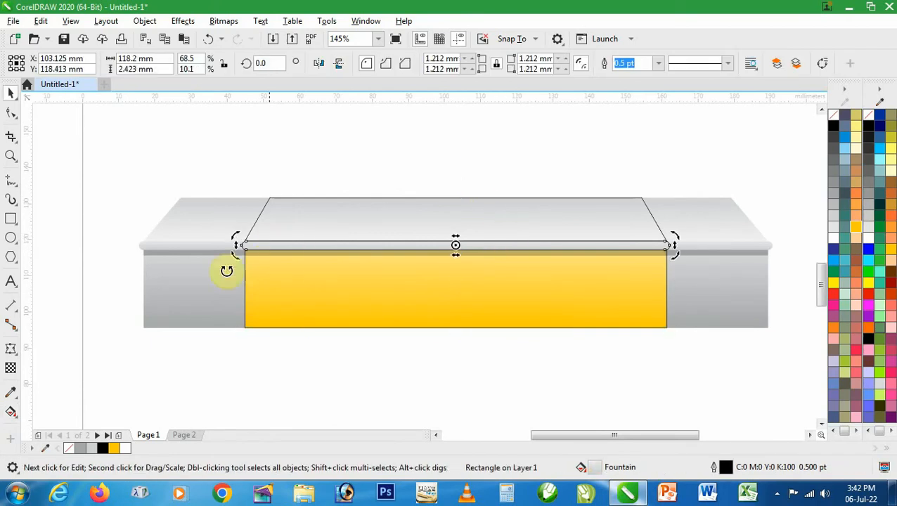
click(10, 413)
click(42, 414)
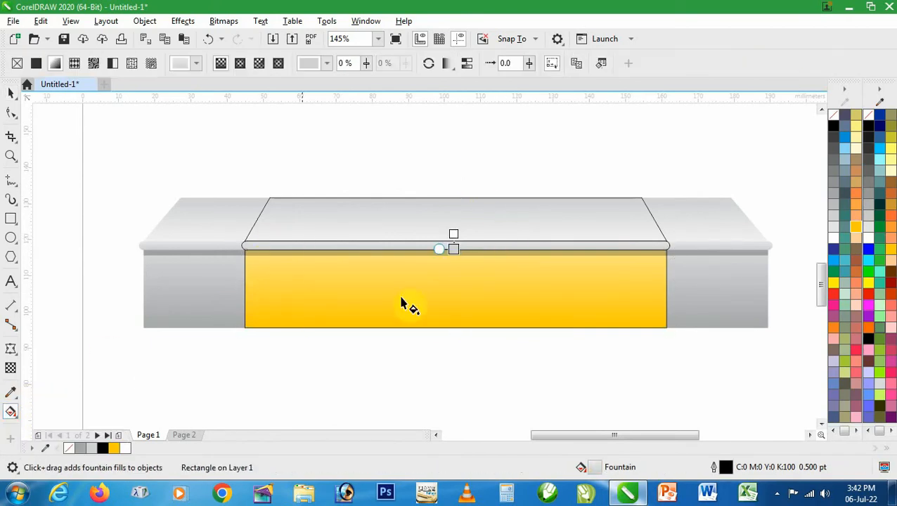
click(454, 249)
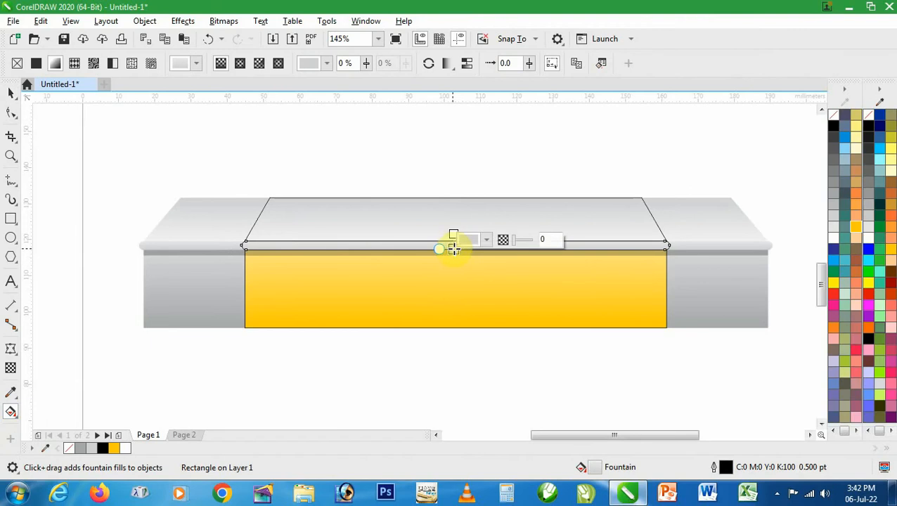
click(832, 298)
mouse_move(456, 232)
mouse_down()
mouse_move(453, 196)
mouse_move(456, 220)
mouse_up()
key(space)
Step: Recolour the grey end of the outlined upper trapezoid's fountain fill to red and extend its white end downward
click(478, 215)
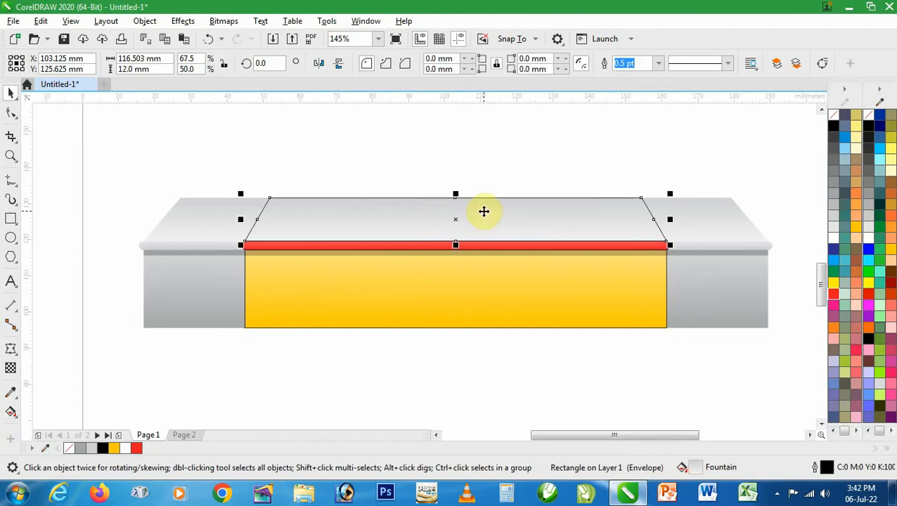
click(9, 415)
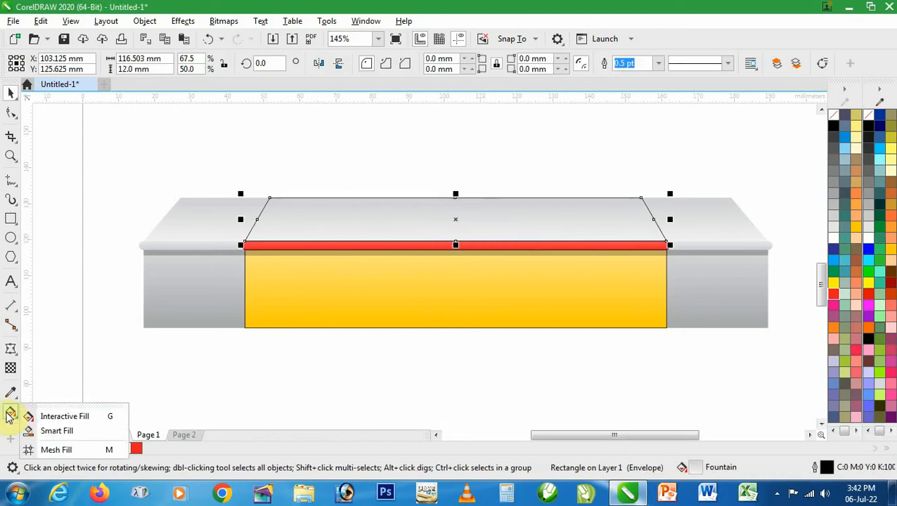
click(51, 416)
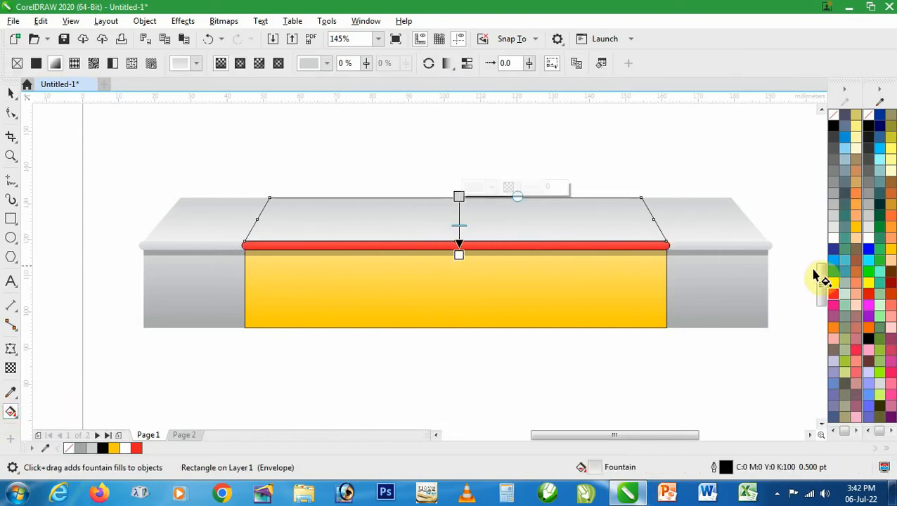
click(833, 294)
drag(459, 253, 459, 267)
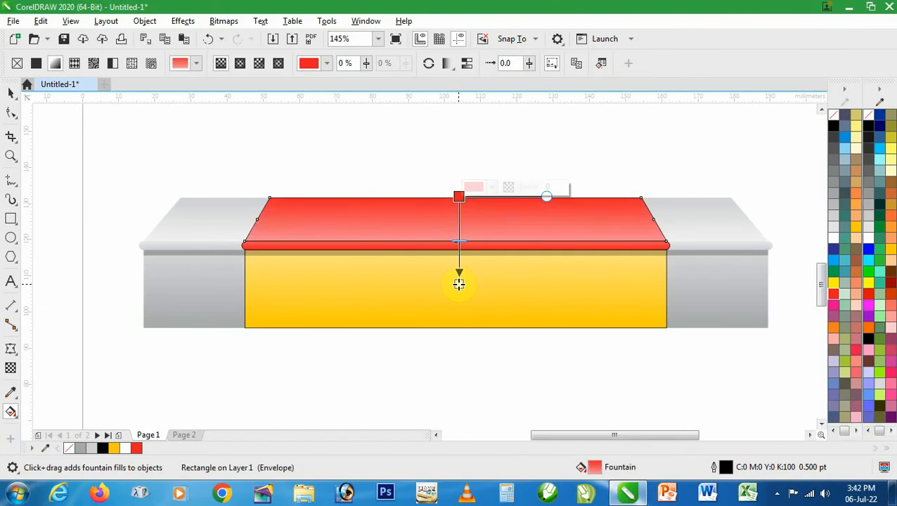
key(space)
click(611, 352)
Step: Set the corner radius of the red rounded strip to 0 mm to square all its corners
key(z)
drag(605, 220, 710, 291)
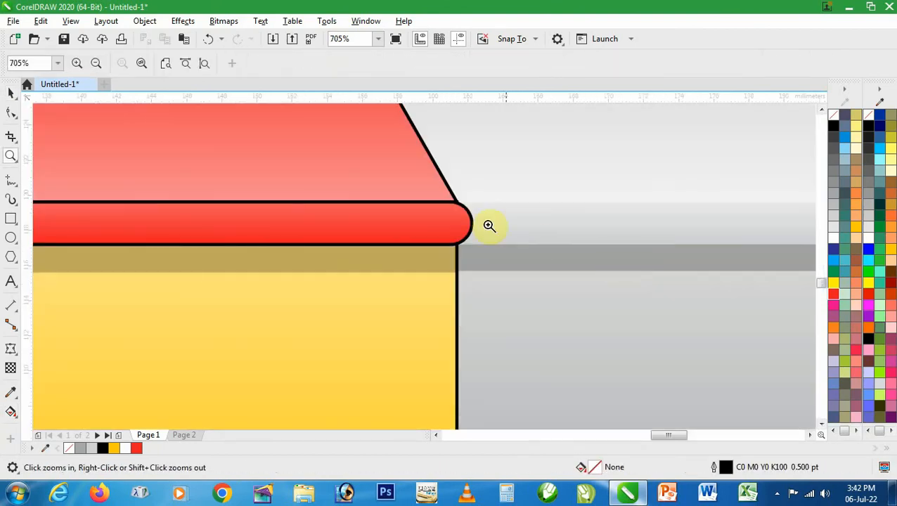
click(467, 223)
key(space)
click(399, 256)
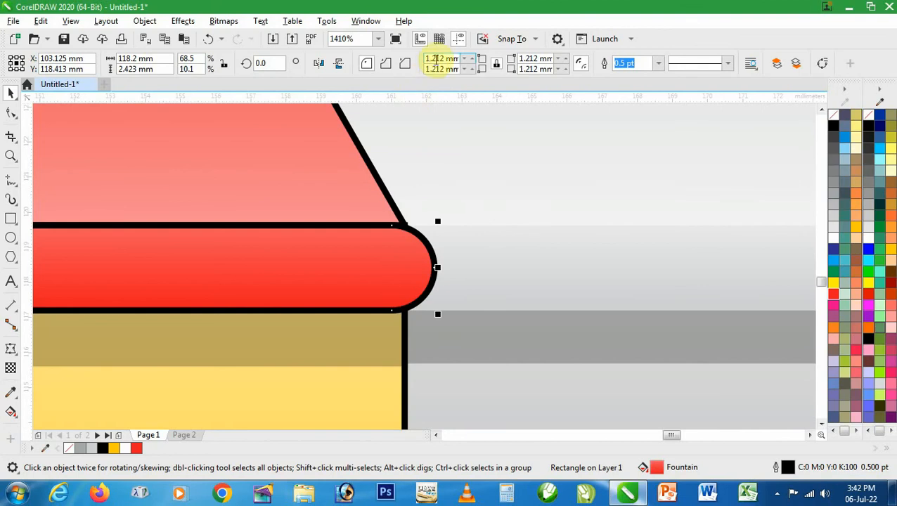
click(459, 60)
text(0)
key(Tab)
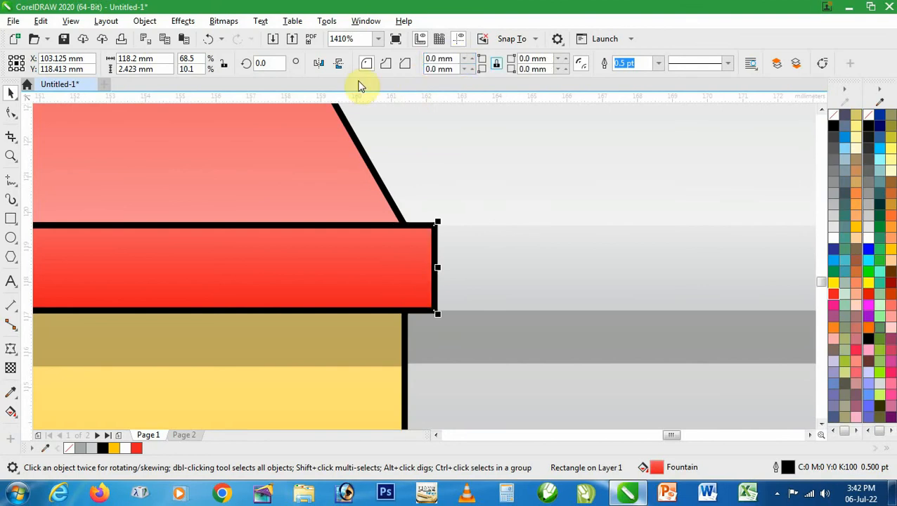
text(0z)
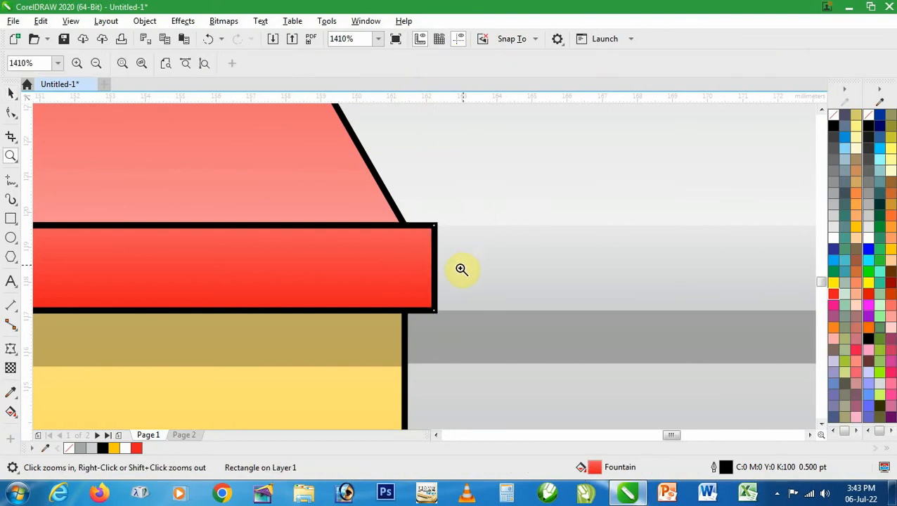
Step: Narrow the red strip symmetrically to 116.503 mm so its ends align with the yellow front panel
key(space)
drag(436, 268, 407, 281)
scroll(417, 278, down, 3)
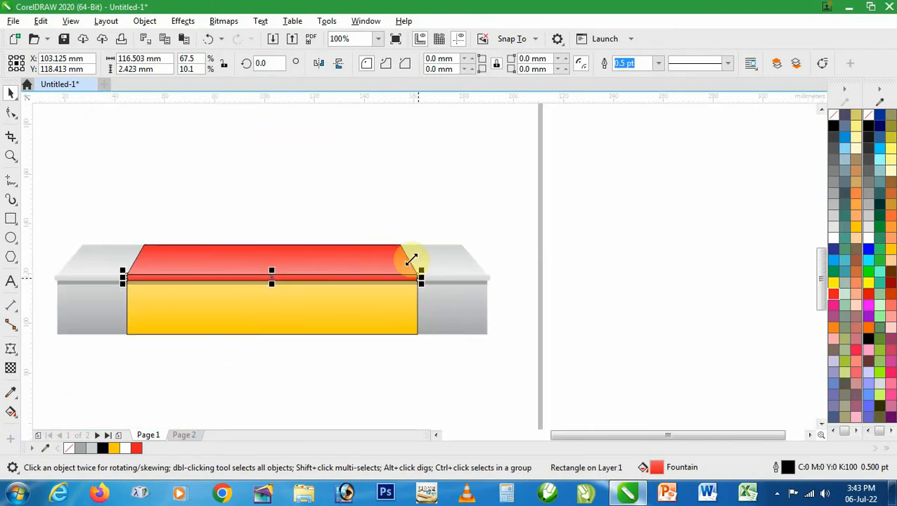
Step: Select the four shapes of the red and yellow section and remove their outlines
click(334, 220)
drag(112, 209, 429, 366)
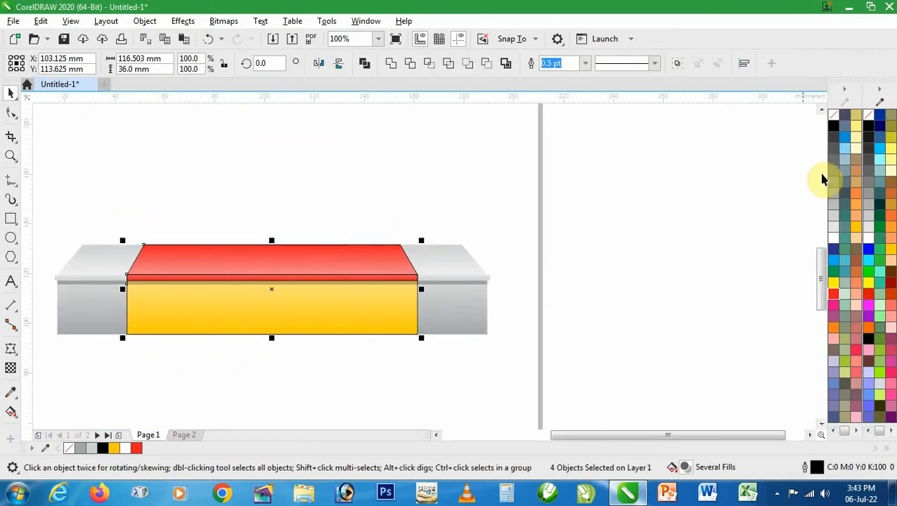
click(655, 246)
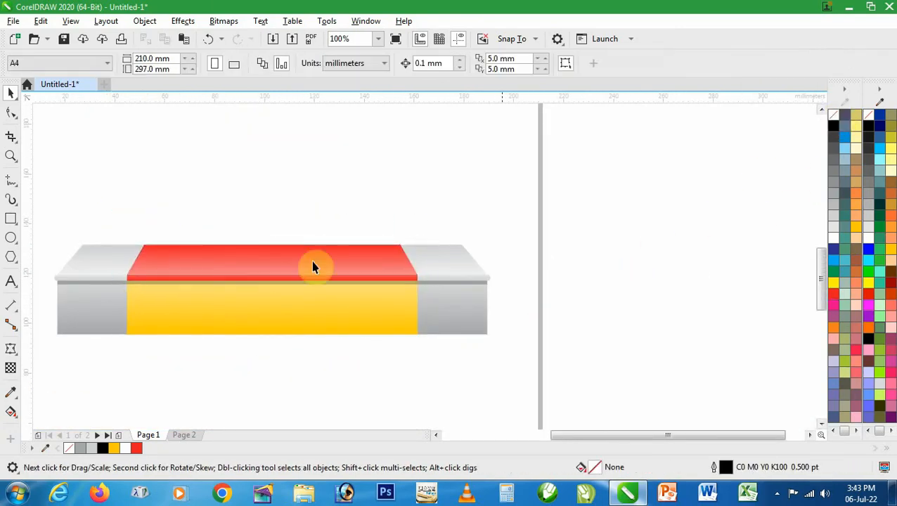
Step: Select all the objects of the bar with its red and yellow section and group them
key(z)
drag(57, 220, 542, 360)
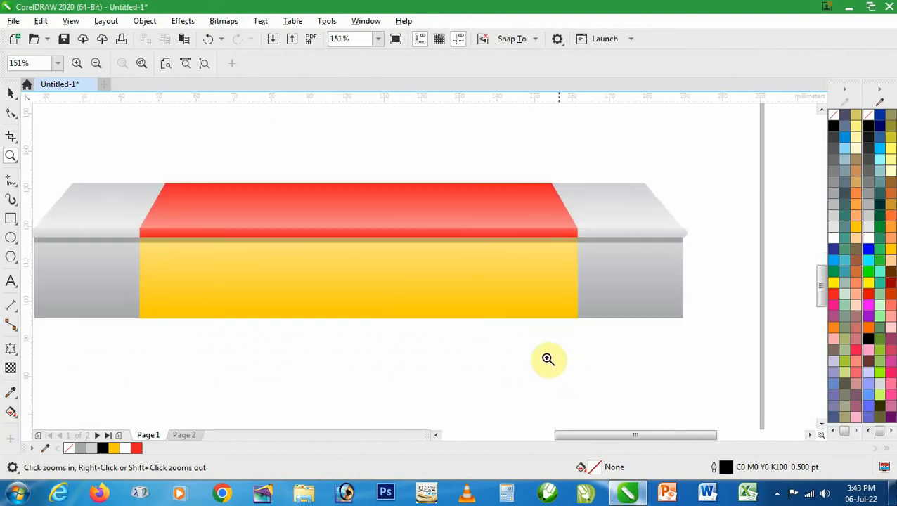
key(space)
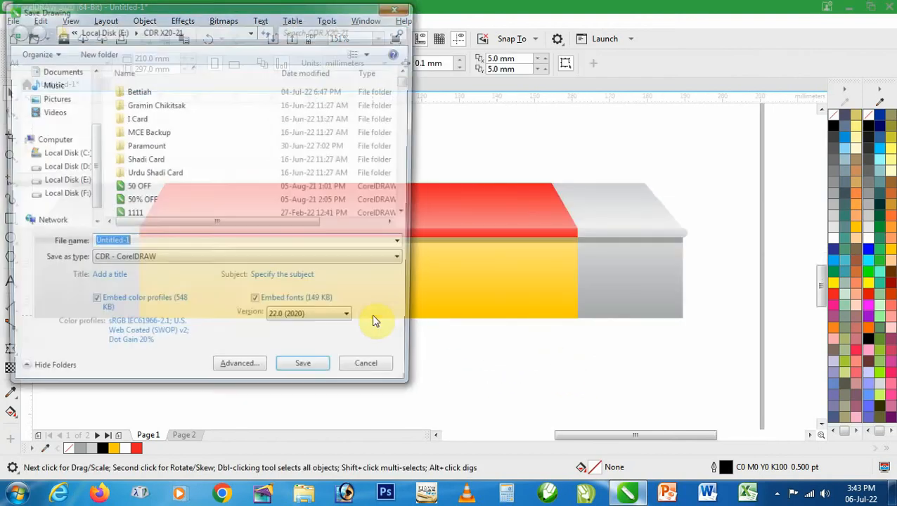
scroll(362, 307, down, 2)
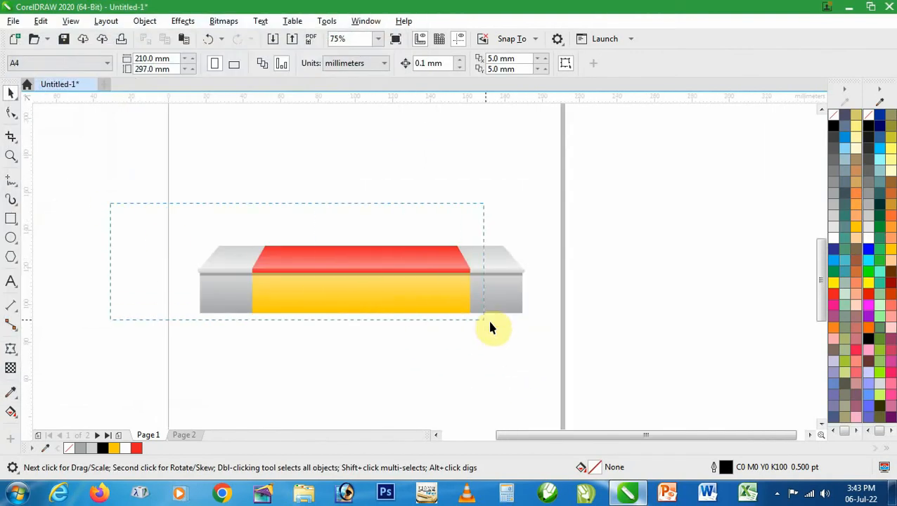
drag(490, 326, 534, 330)
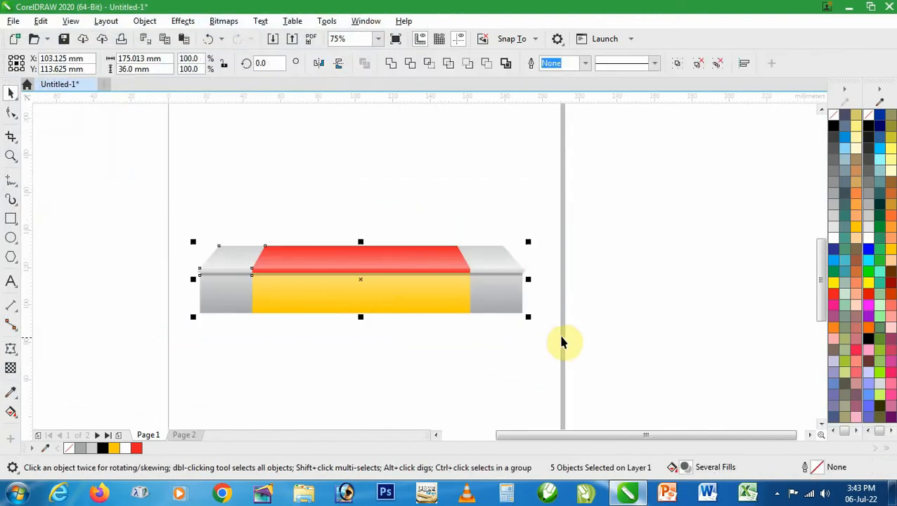
click(677, 65)
click(607, 224)
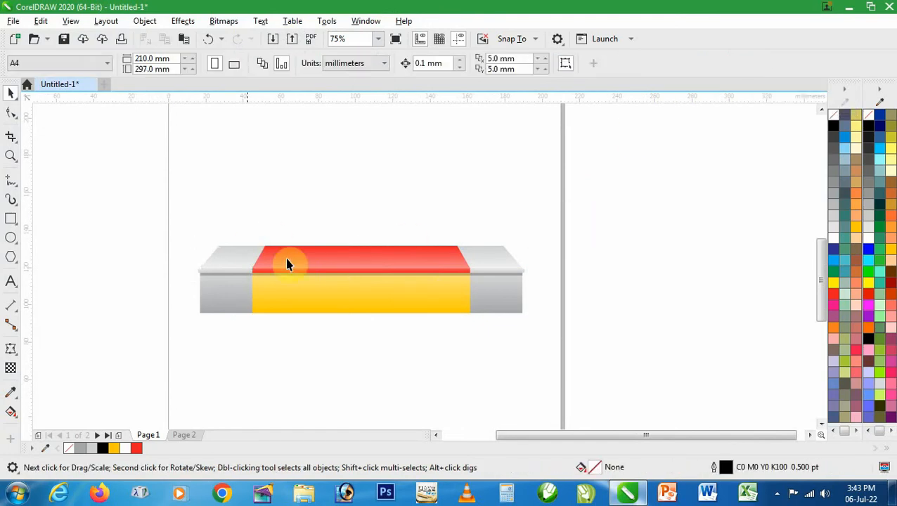
Step: Copy and paste the grouped bar, moving the copy straight up to sit directly above the original
click(291, 260)
click(44, 23)
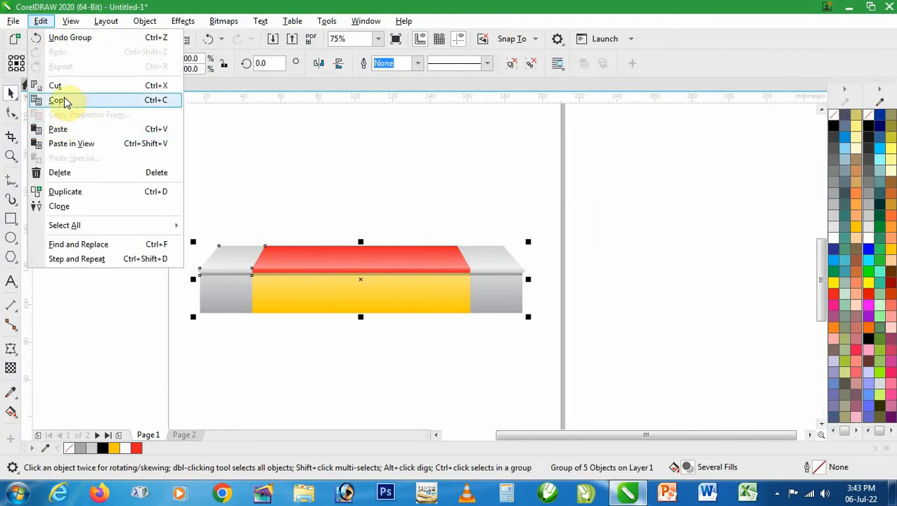
click(62, 100)
click(40, 21)
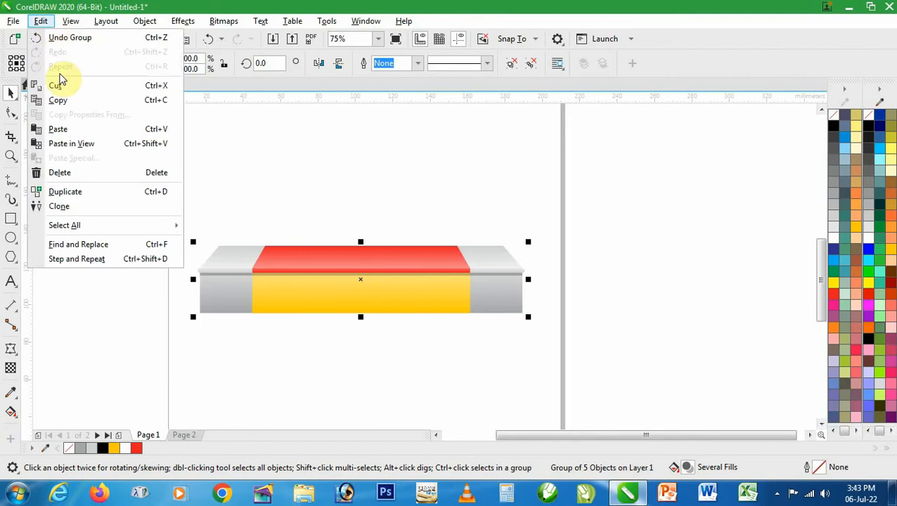
click(59, 129)
drag(361, 312, 361, 245)
Step: Scale the upper bar proportionally about its centre to 87.5% and lower it onto the top edge of the bar below
key(z)
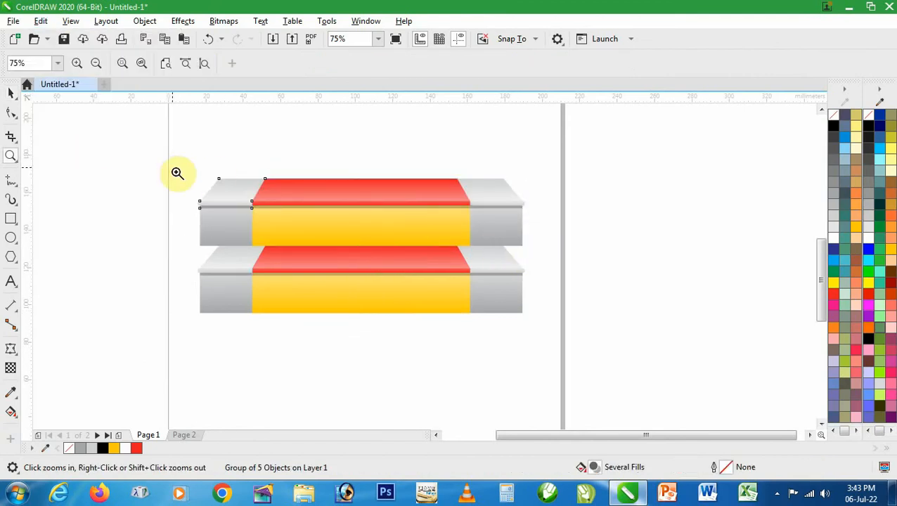
drag(179, 173, 573, 318)
key(space)
drag(724, 269, 678, 290)
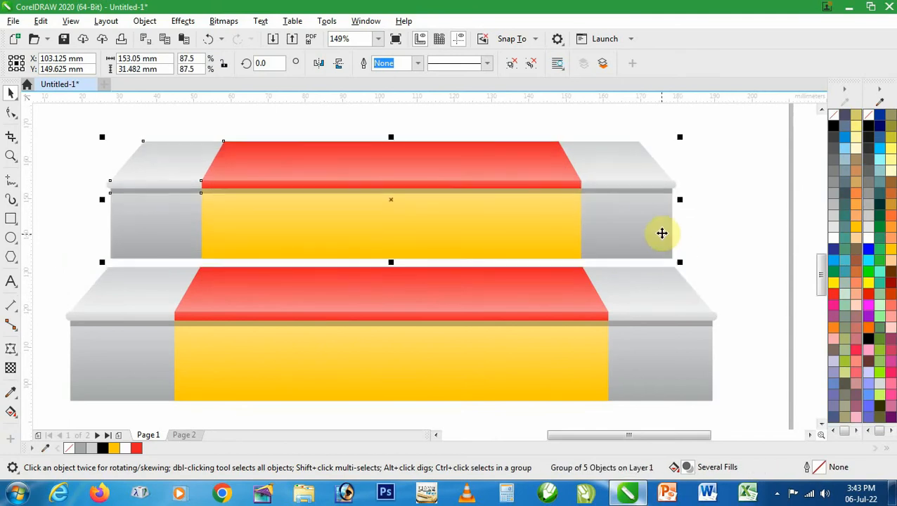
drag(660, 235, 677, 288)
Step: Fine-tune the upper step's size to about 88.2% and its position so its lower corners meet the step below
key(z)
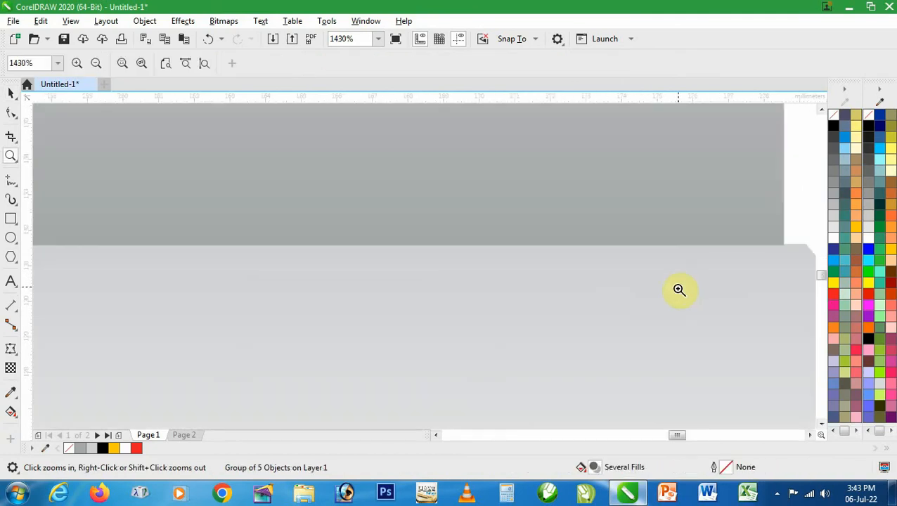
key(space)
scroll(739, 259, down, 2)
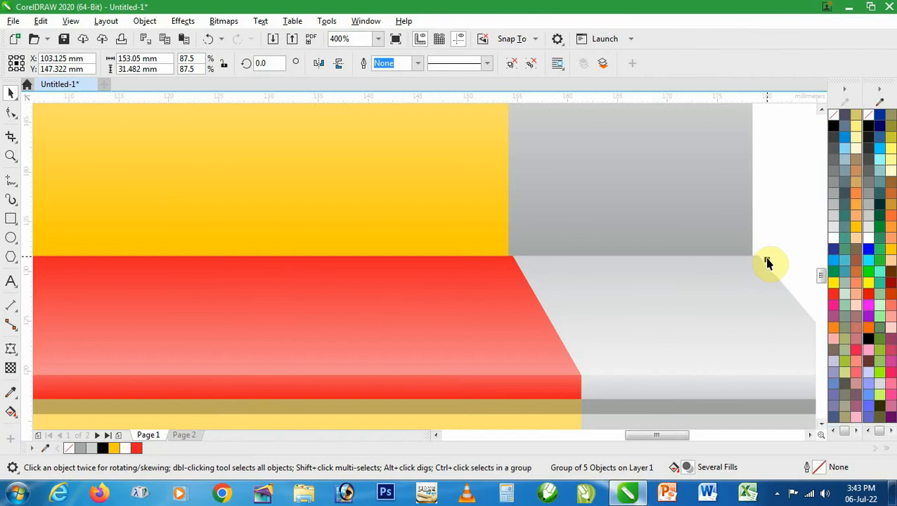
drag(767, 262, 775, 272)
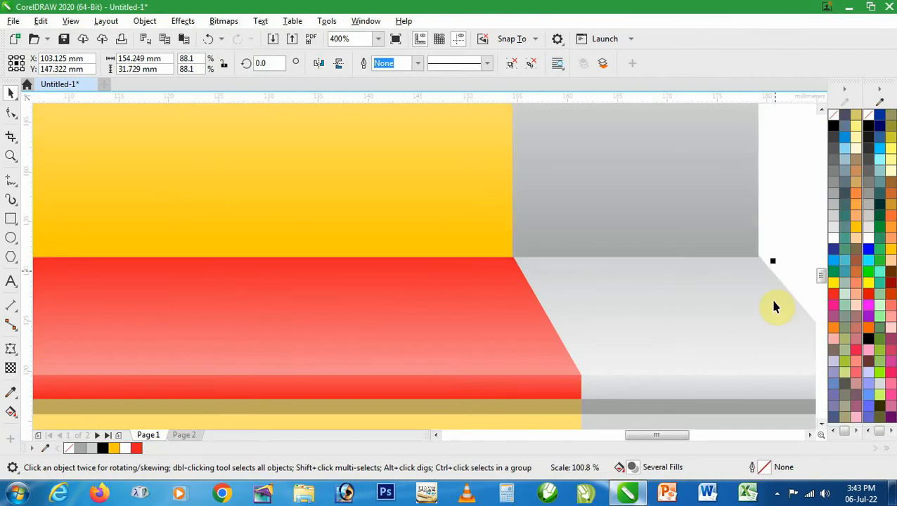
key(F2)
drag(692, 236, 793, 297)
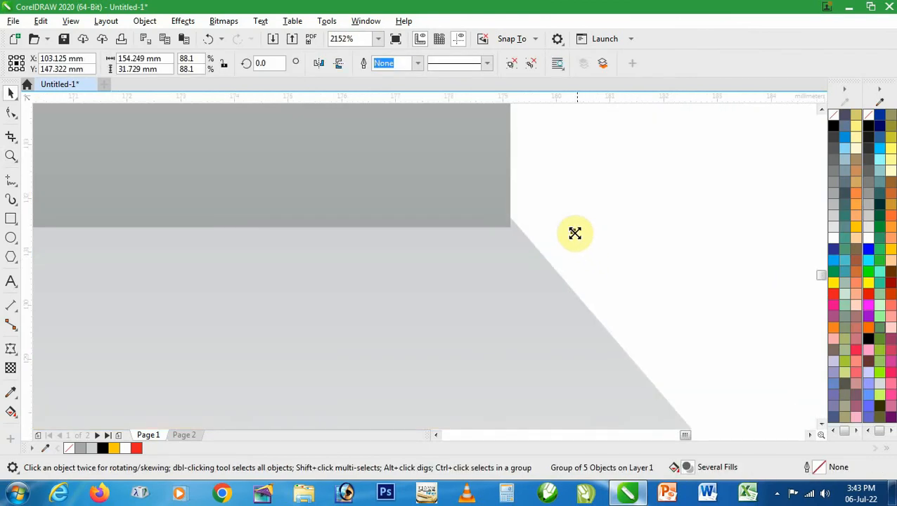
drag(575, 233, 576, 233)
drag(482, 194, 483, 193)
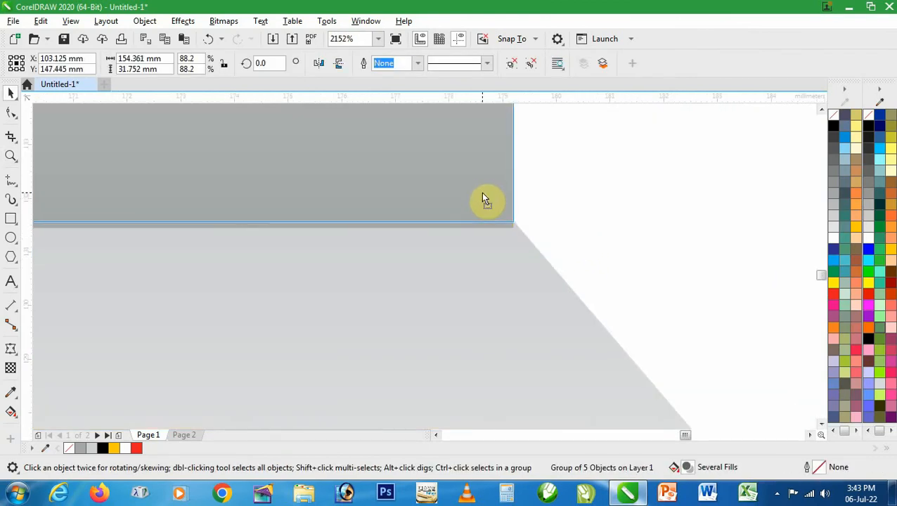
click(607, 237)
scroll(537, 231, down, 3)
scroll(537, 238, down, 2)
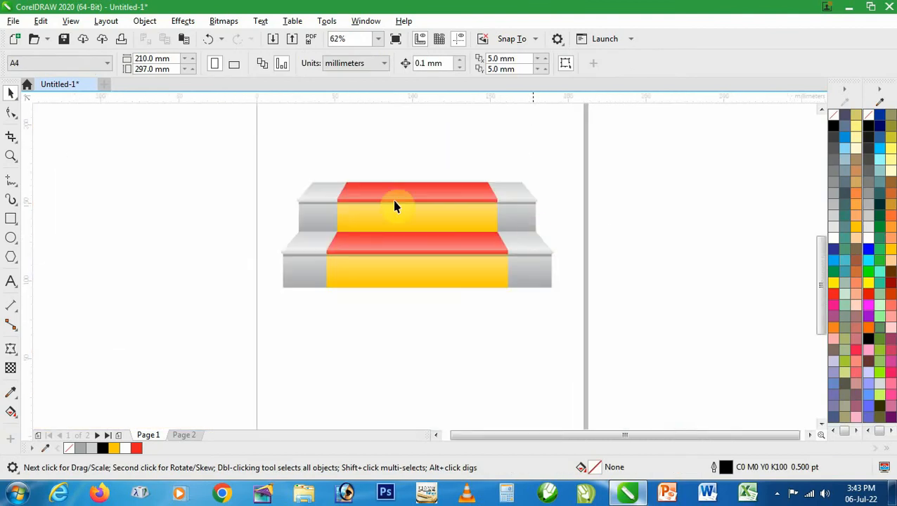
Step: Select both stacked steps and group them
drag(466, 272, 566, 302)
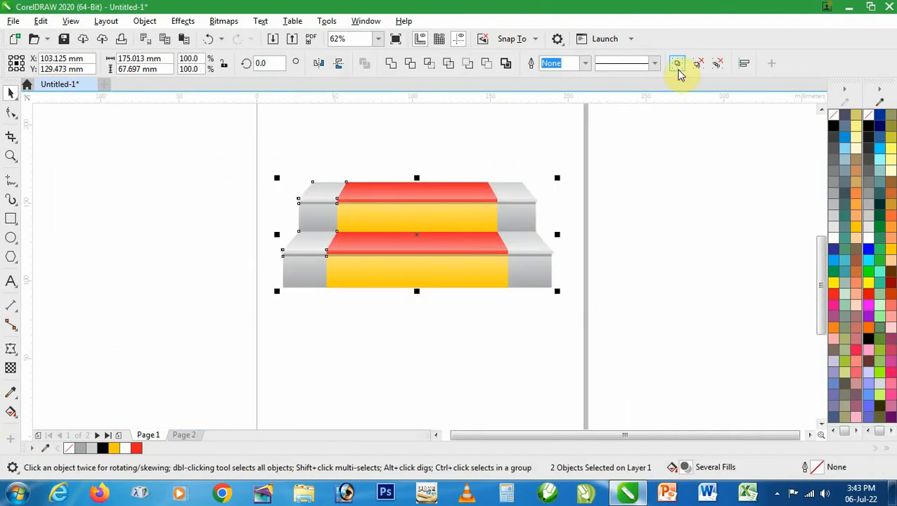
click(676, 65)
key(F2)
drag(208, 162, 608, 299)
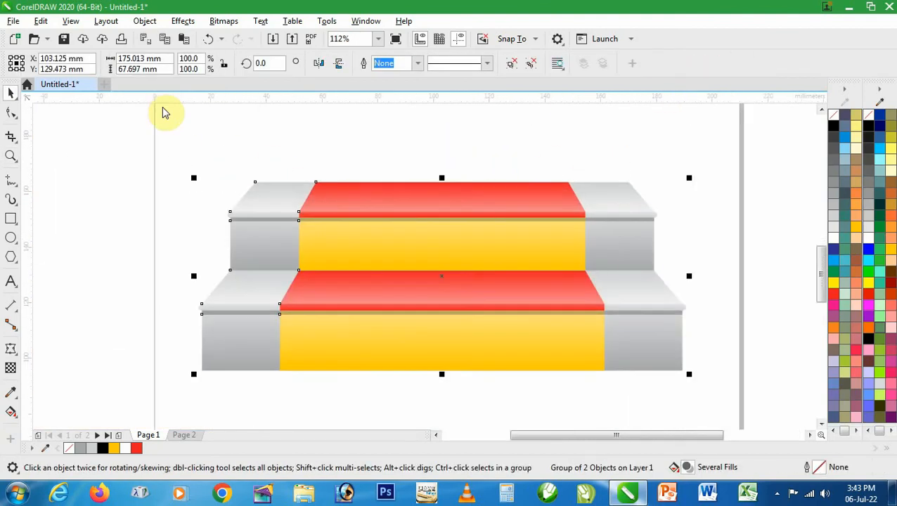
Step: Copy and paste the two-step group, moving the copy straight up to sit directly above the original pair
click(42, 21)
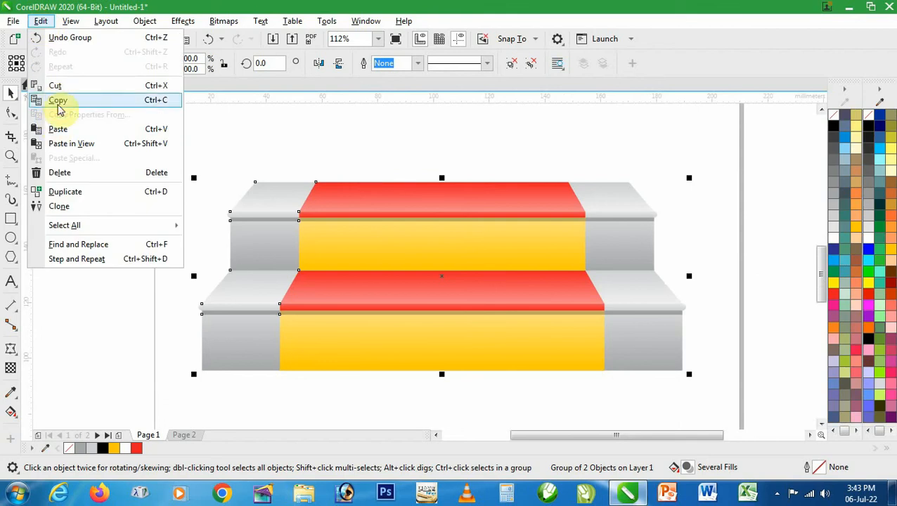
click(58, 100)
click(46, 26)
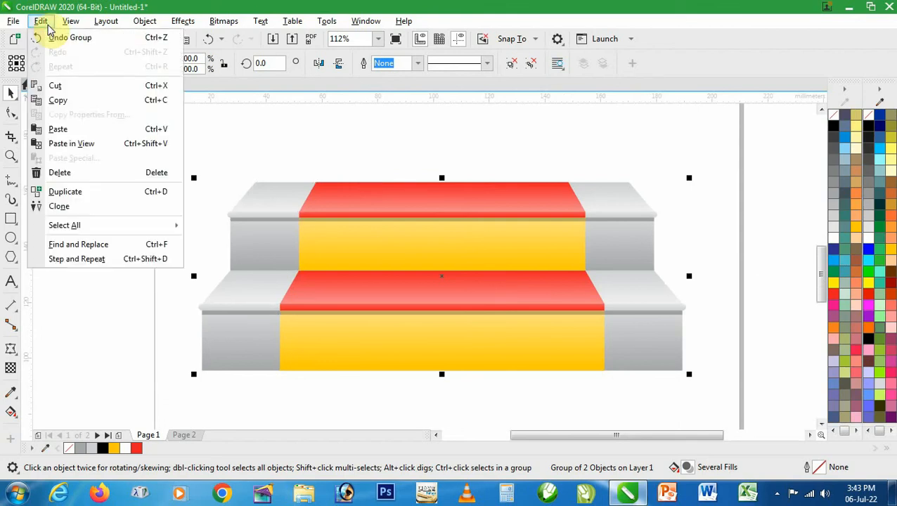
click(58, 129)
scroll(525, 328, down, 4)
drag(524, 328, 524, 241)
Step: Scale the upper pair of steps about its centre to 78% and lower it onto the top edge of the pair below
key(F2)
drag(328, 166, 719, 311)
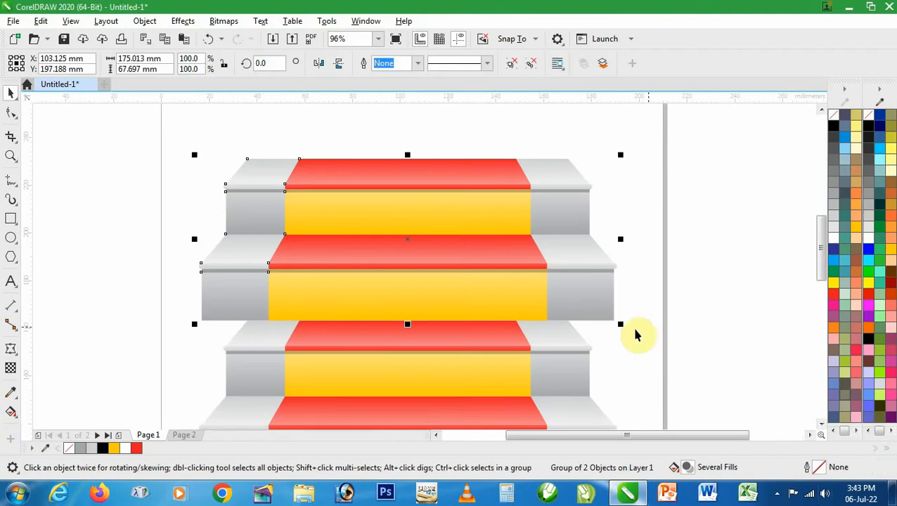
drag(622, 325, 578, 340)
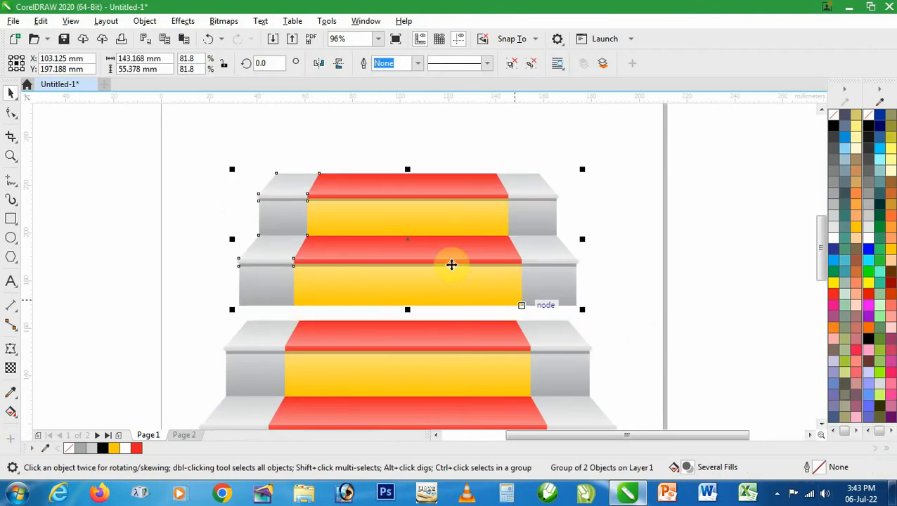
key(F2)
click(538, 300)
mouse_move(566, 266)
mouse_down()
mouse_move(551, 274)
mouse_move(517, 238)
mouse_move(510, 271)
mouse_move(476, 295)
mouse_up()
scroll(492, 295, up, 3)
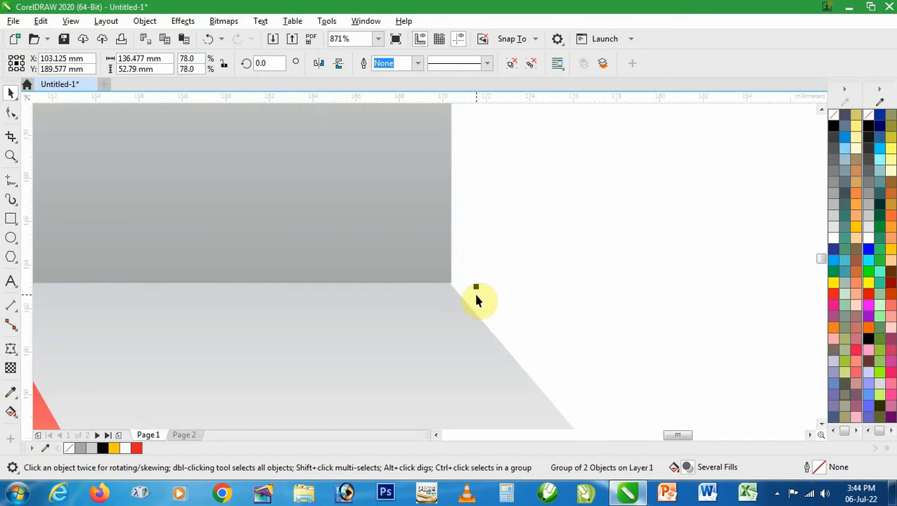
Step: Fine-tune the upper pair's scale to 77.9%, aligning its lower corners with the top of the pair below
key(F2)
drag(390, 260, 516, 302)
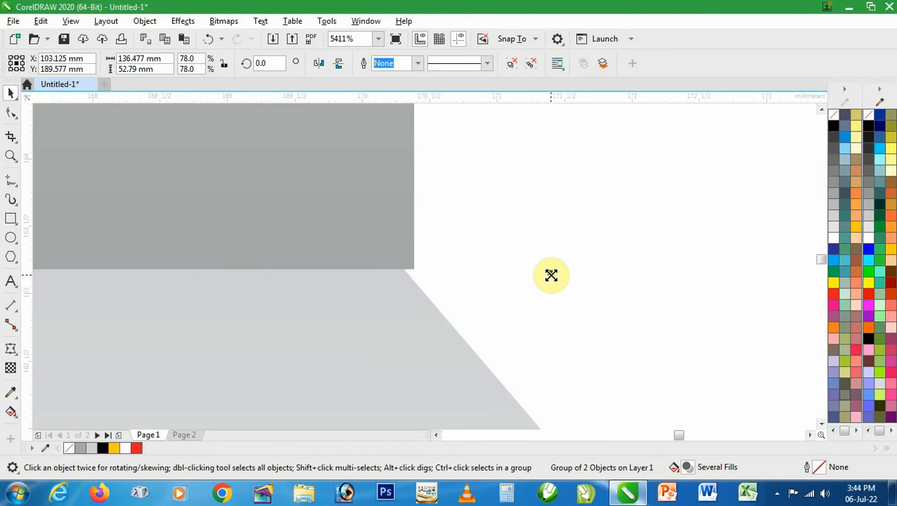
drag(552, 276, 538, 278)
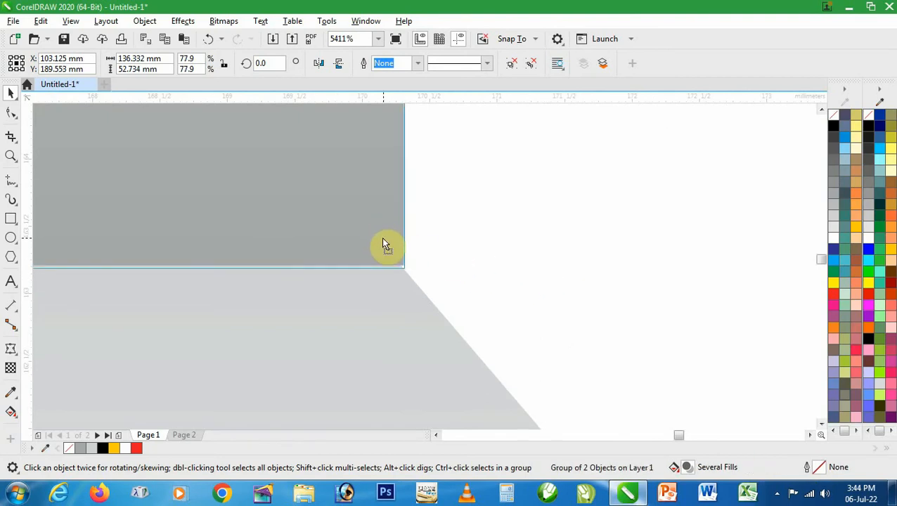
click(482, 260)
scroll(444, 324, down, 5)
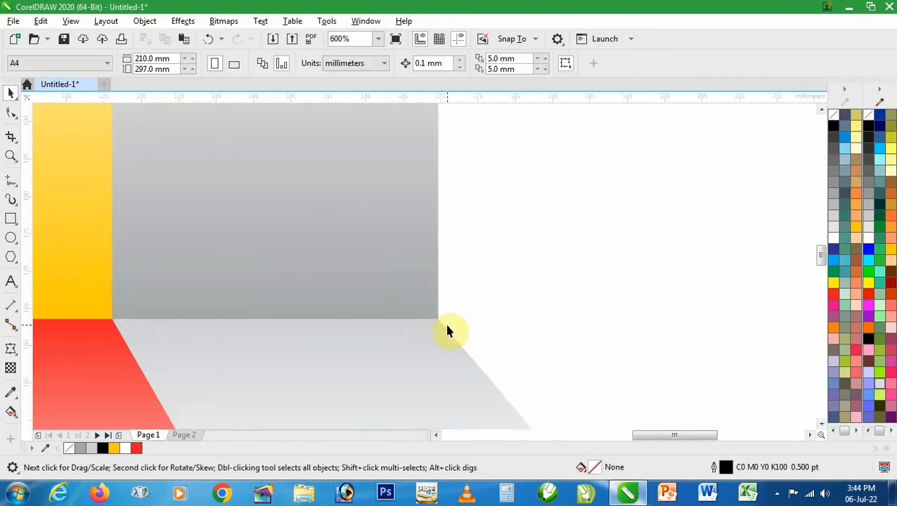
Step: Select the upper and lower pairs of steps and group them into one four-step flight
scroll(444, 330, down, 6)
drag(210, 237, 488, 402)
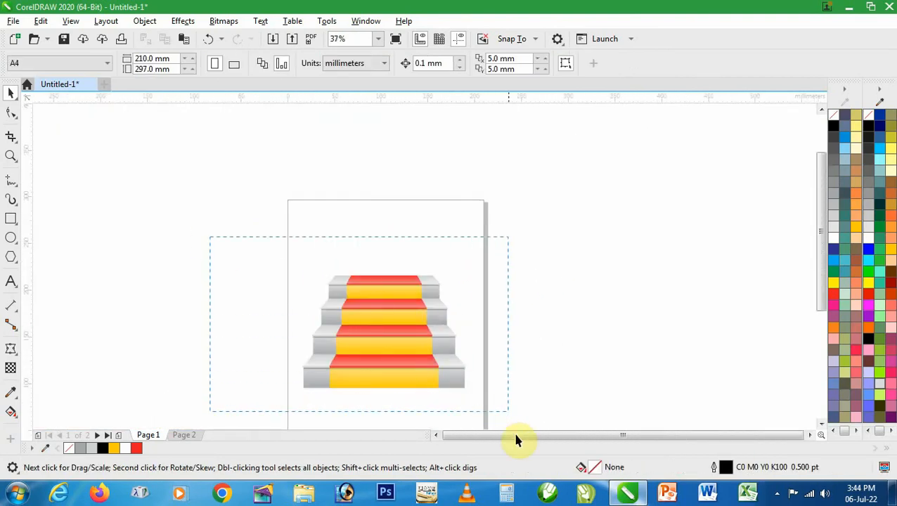
drag(516, 440, 517, 440)
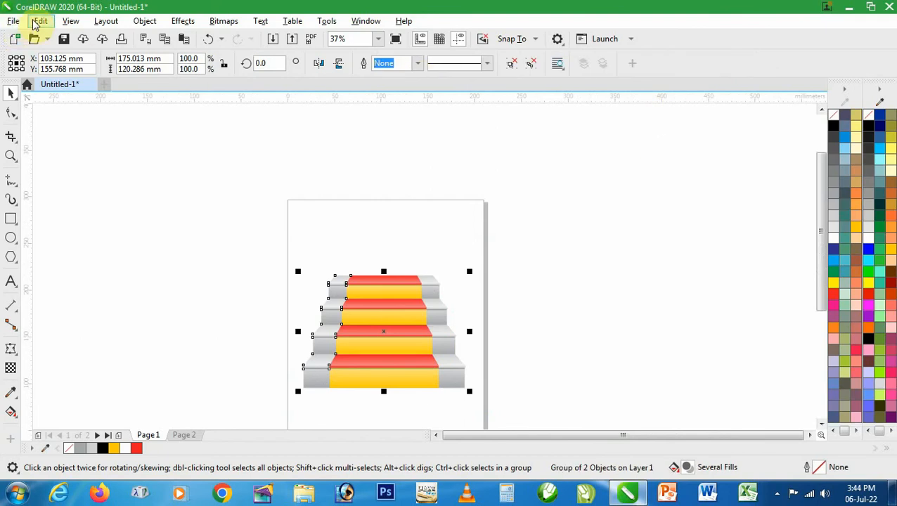
Step: Copy and paste the four-step flight, moving the copy straight up to sit directly above the original
click(36, 22)
click(56, 100)
click(41, 21)
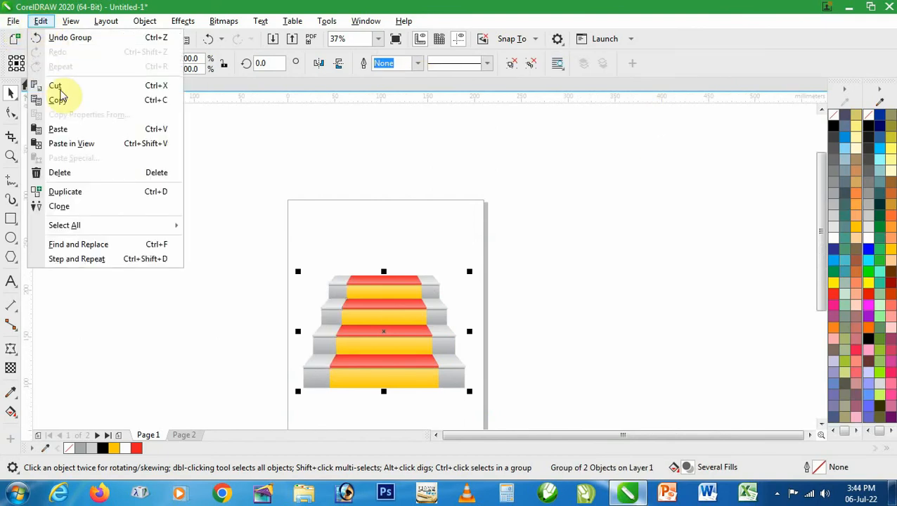
click(59, 128)
drag(407, 342, 431, 238)
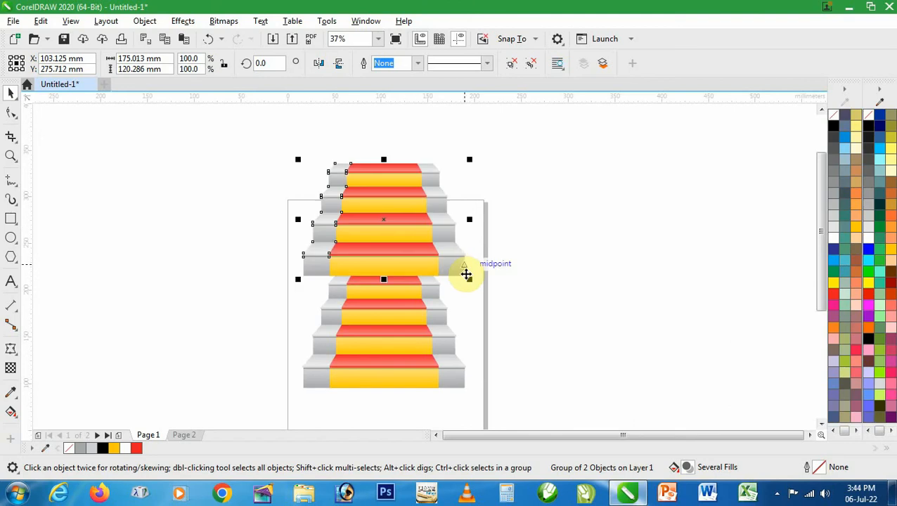
Step: Shrink the upper four-step flight about its centre to 60.2% and move it down toward the lower flight
drag(469, 279, 436, 292)
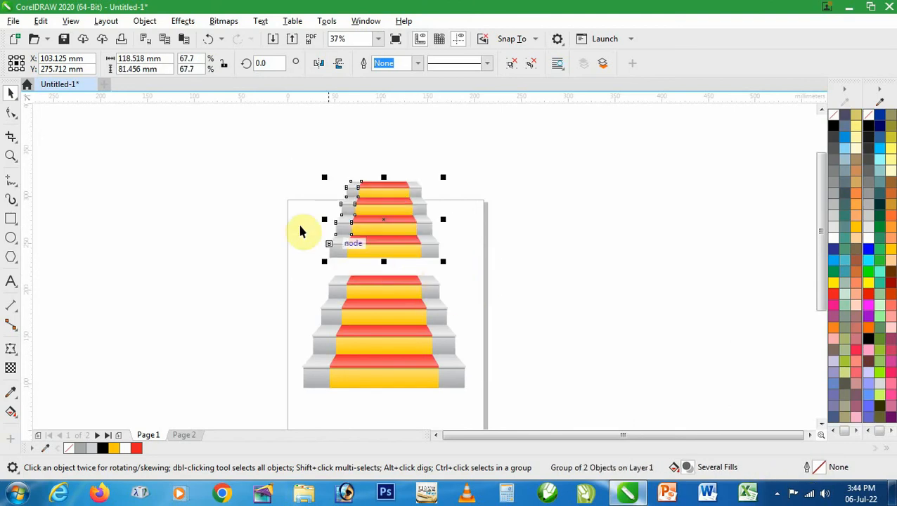
key(z)
drag(287, 211, 510, 300)
drag(490, 254, 491, 316)
key(F2)
drag(395, 299, 640, 377)
drag(611, 291, 535, 295)
Step: Lower the upper flight onto the lower one and set its scale to about 60.6% so their edges meet
key(F2)
drag(353, 177, 594, 302)
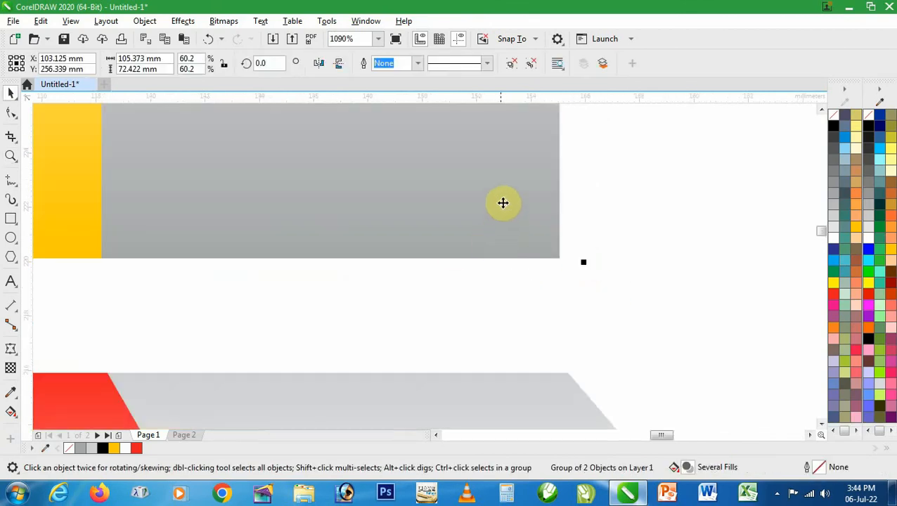
drag(503, 215, 502, 315)
drag(580, 376, 592, 386)
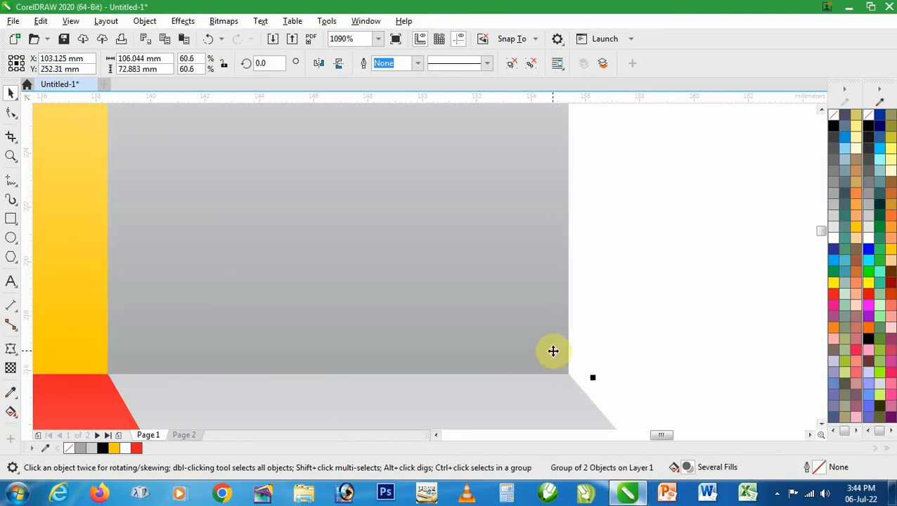
click(603, 360)
scroll(603, 360, down, 8)
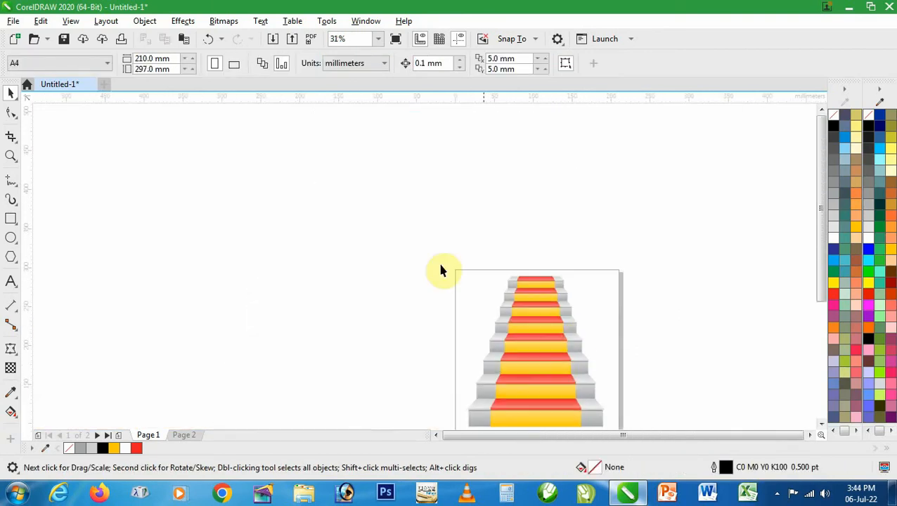
Step: Group the two four-step flights into one eight-step staircase and select it
drag(387, 277, 731, 450)
drag(256, 119, 530, 333)
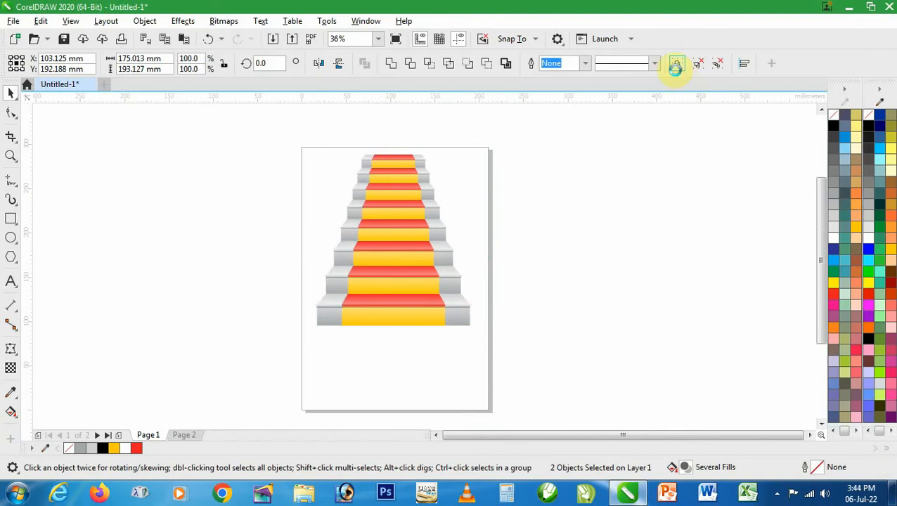
click(676, 66)
click(597, 211)
click(340, 231)
key(F2)
drag(218, 140, 633, 395)
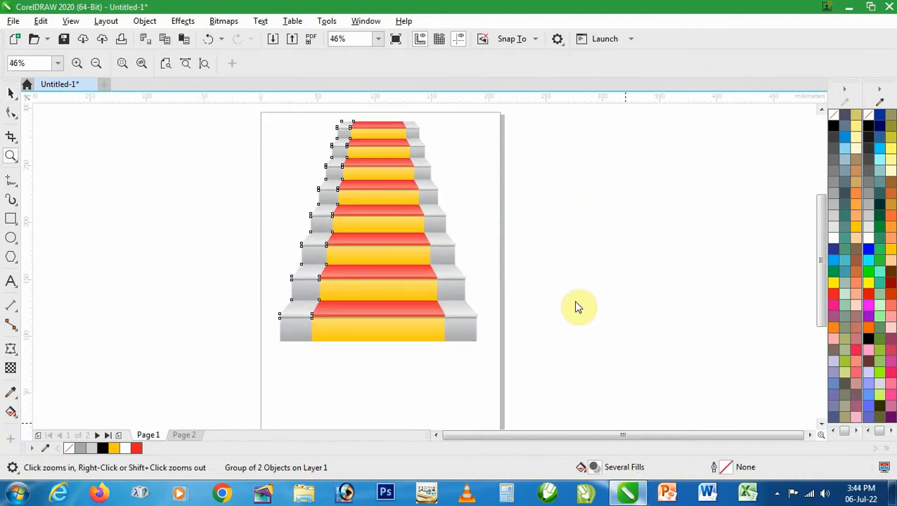
Step: Ungroup the staircase and select the grey rectangle forming the lowest step's riser
click(537, 66)
click(551, 276)
key(F2)
drag(182, 281, 553, 380)
click(630, 288)
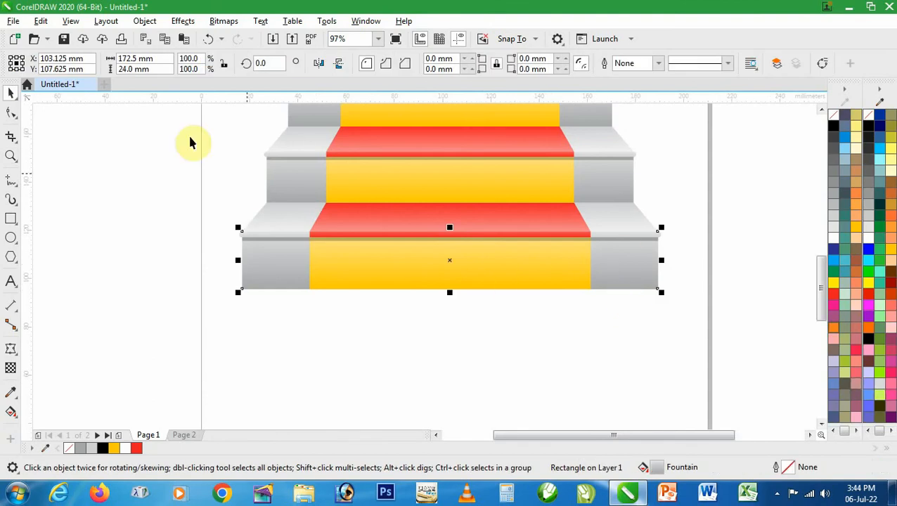
Step: Duplicate the grey riser in place, then flip the copy below it as a black strip about 4 mm tall
click(40, 21)
click(57, 100)
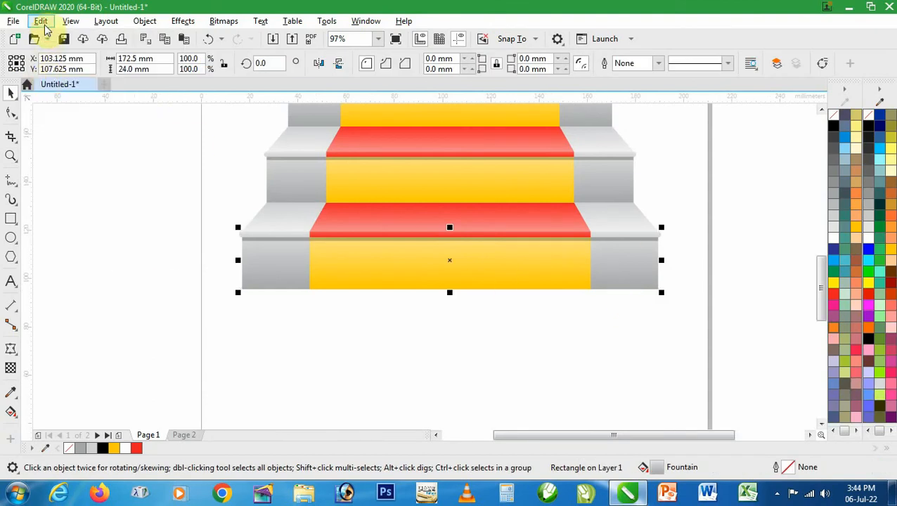
click(41, 20)
click(57, 129)
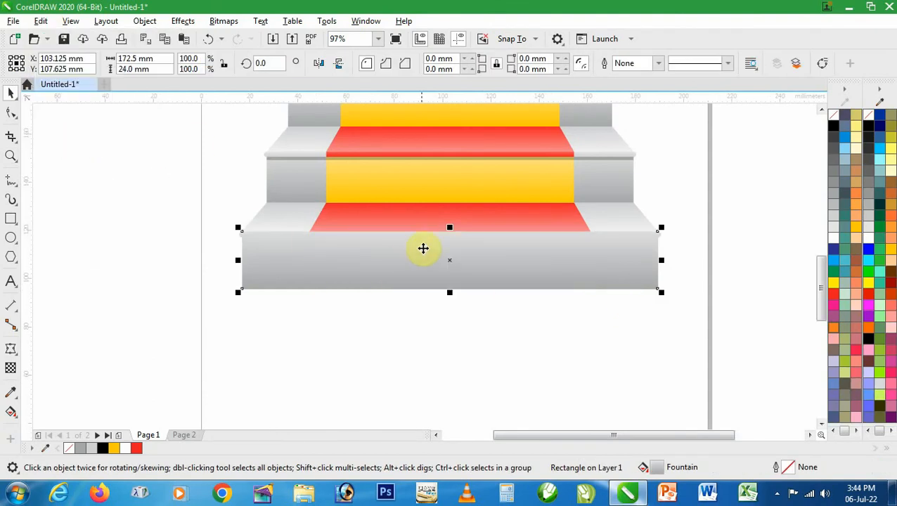
drag(449, 229, 449, 285)
click(834, 126)
Step: Apply a vertical fountain transparency to the black strip so it fades downward into a soft shadow under the lowest step
key(z)
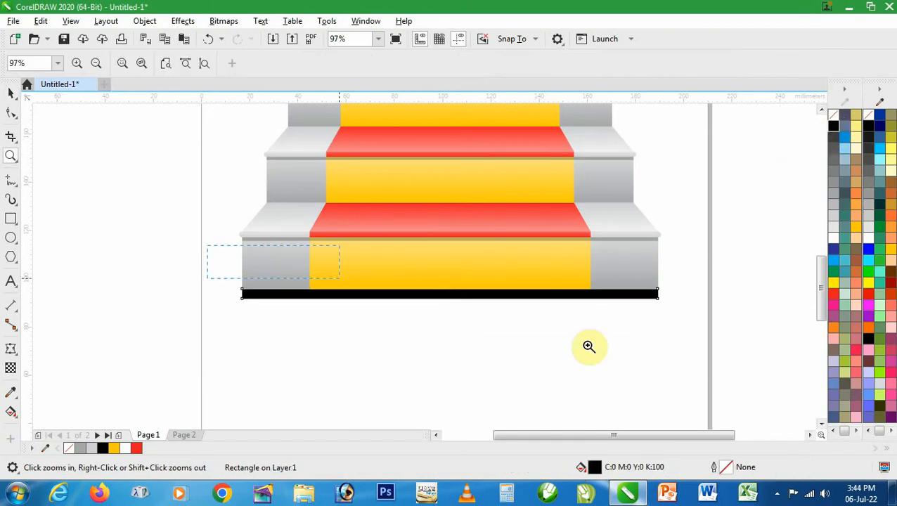
scroll(460, 337, up, 2)
key(space)
click(11, 369)
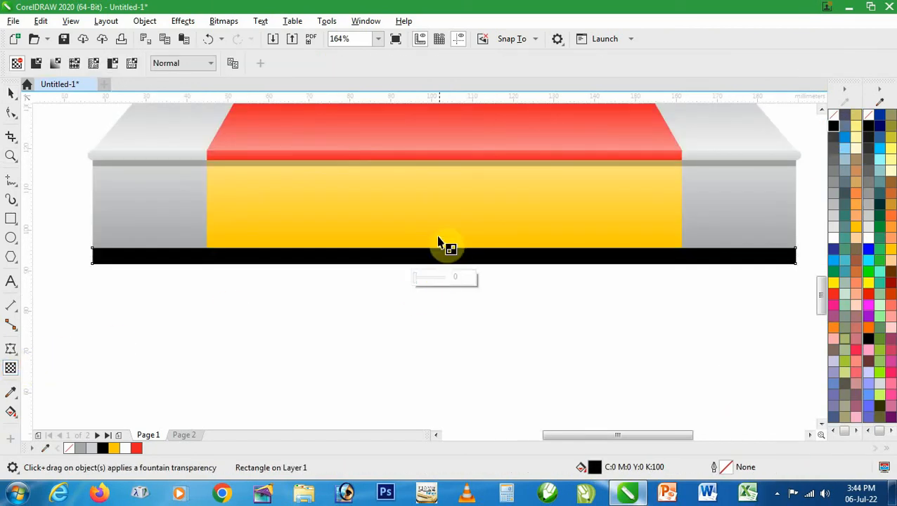
drag(436, 235, 437, 260)
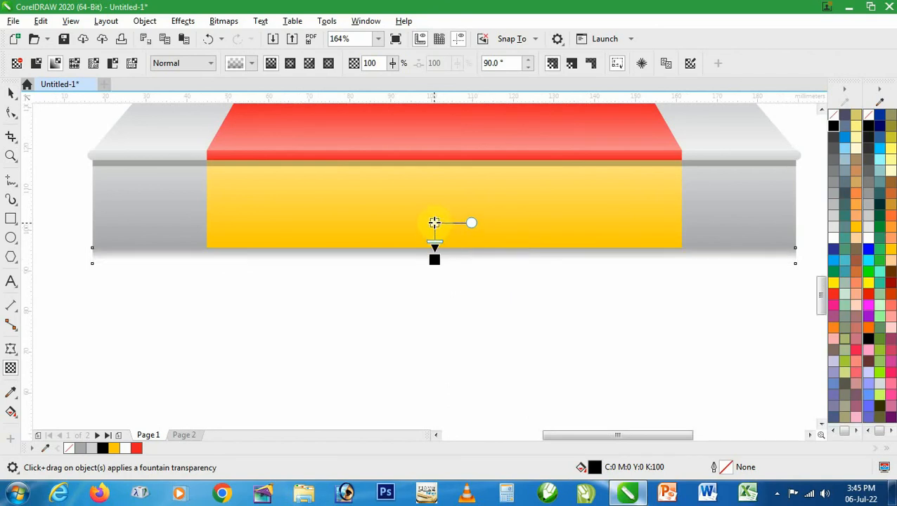
drag(434, 221, 434, 219)
key(space)
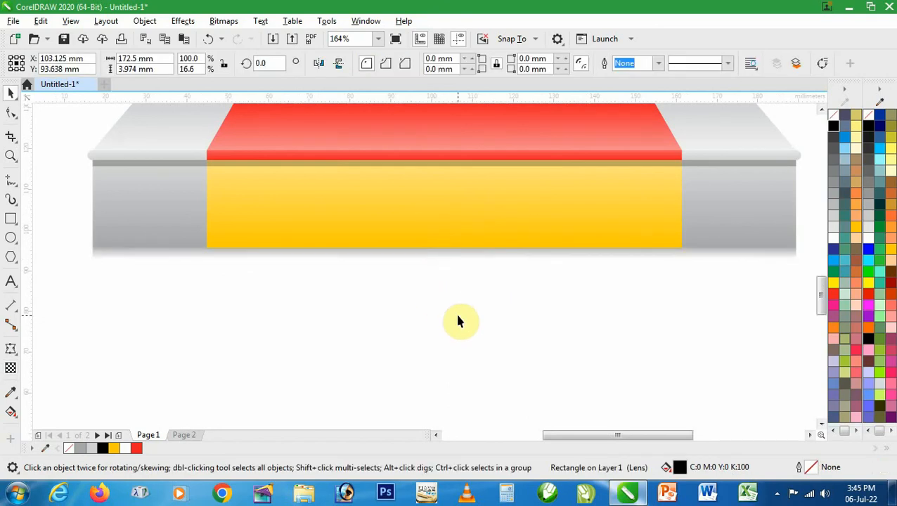
click(455, 311)
Step: Copy the lowest step's yellow and grey riser rectangles together and paste the copies in place
scroll(453, 259, down, 4)
click(523, 246)
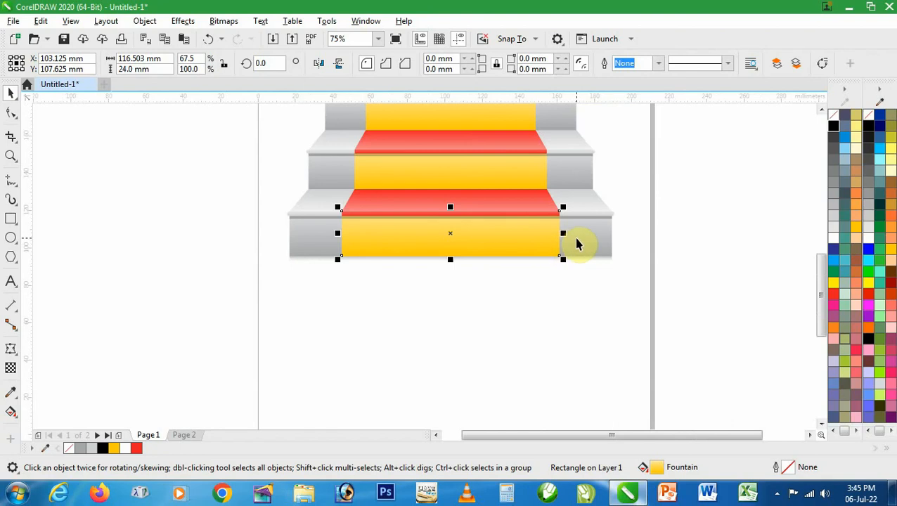
shift+click(594, 253)
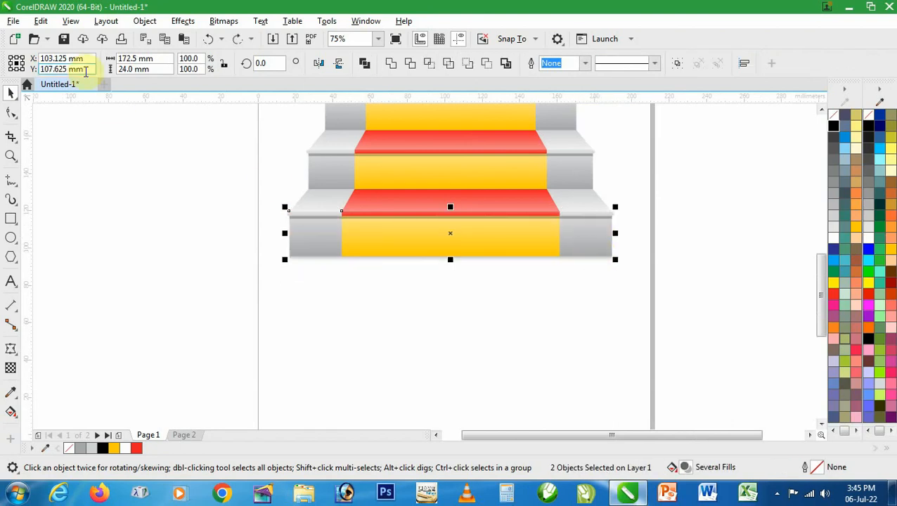
click(41, 22)
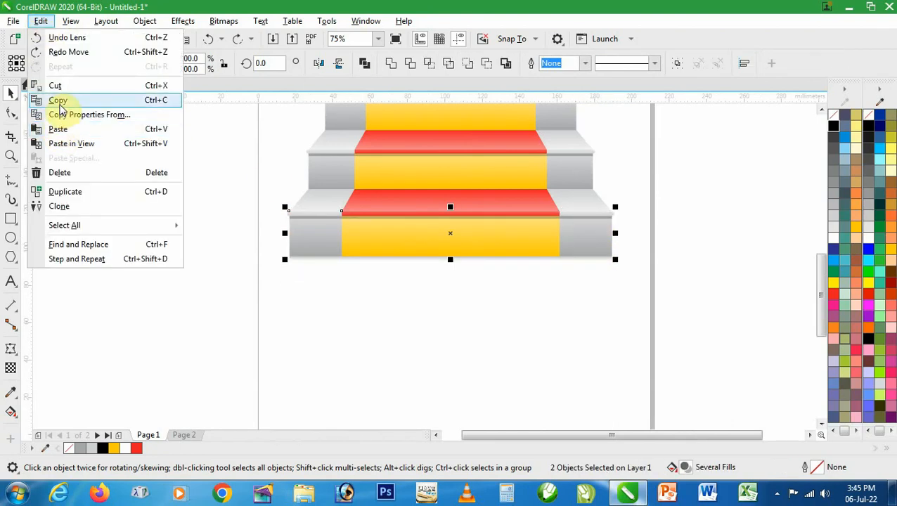
click(57, 98)
click(40, 21)
click(60, 128)
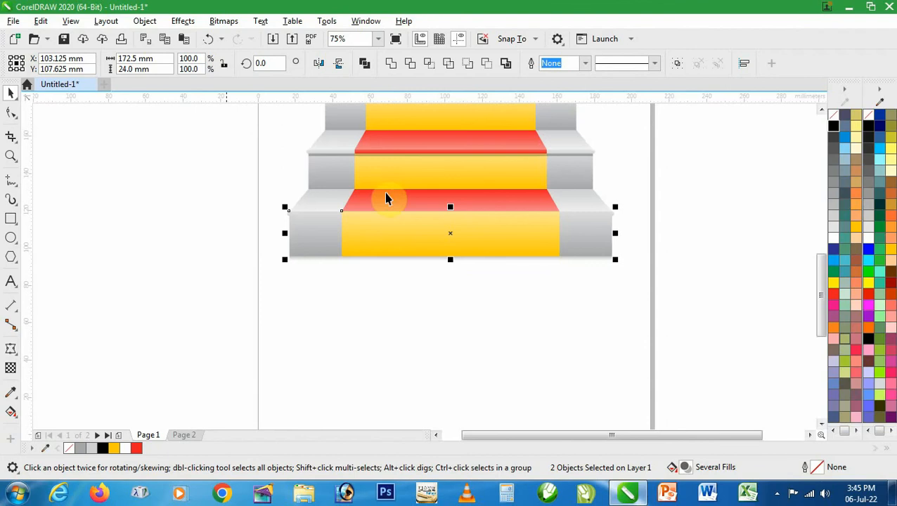
Step: Mirror the pasted risers downward into a floor panel about 95.5 mm tall reaching the page's bottom edge, and group them
scroll(451, 206, down, 2)
drag(450, 206, 451, 316)
key(z)
click(430, 270)
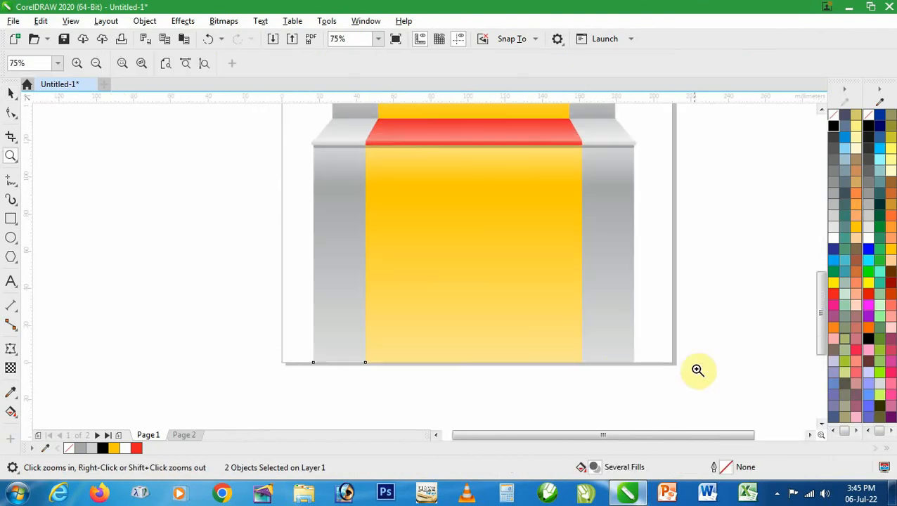
key(space)
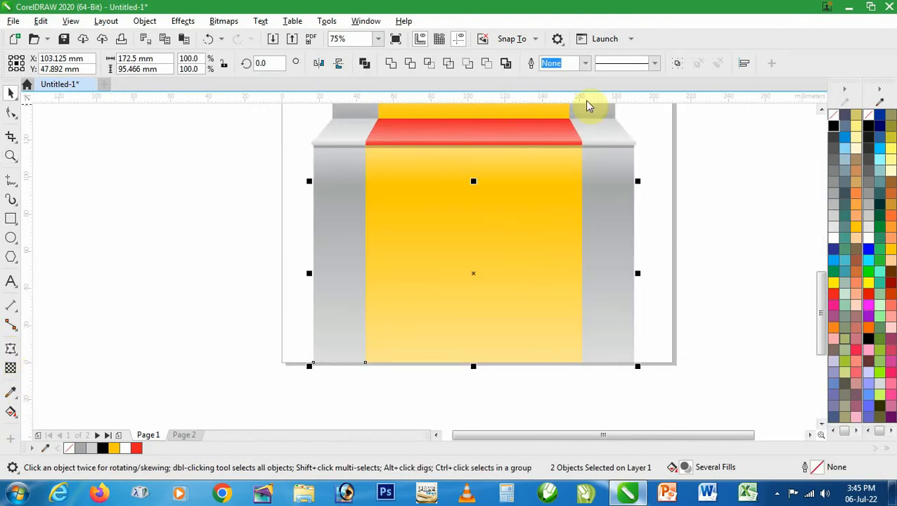
click(676, 64)
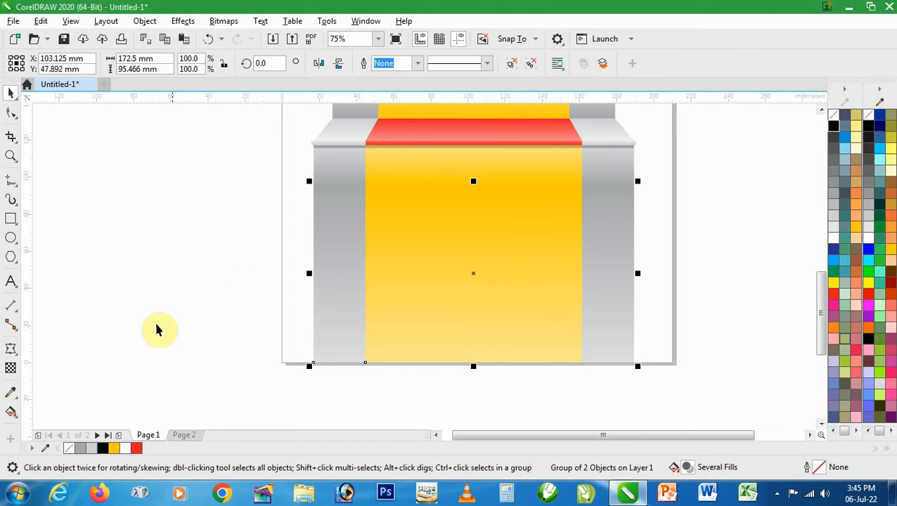
Step: Use the Envelope tool to widen the floor panel's bottom edge symmetrically by about 35 mm per side
click(10, 349)
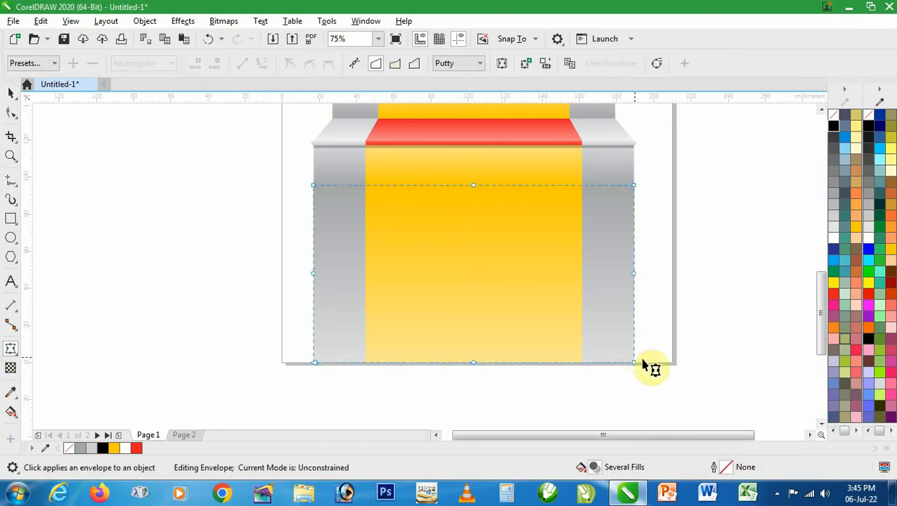
drag(641, 367, 703, 368)
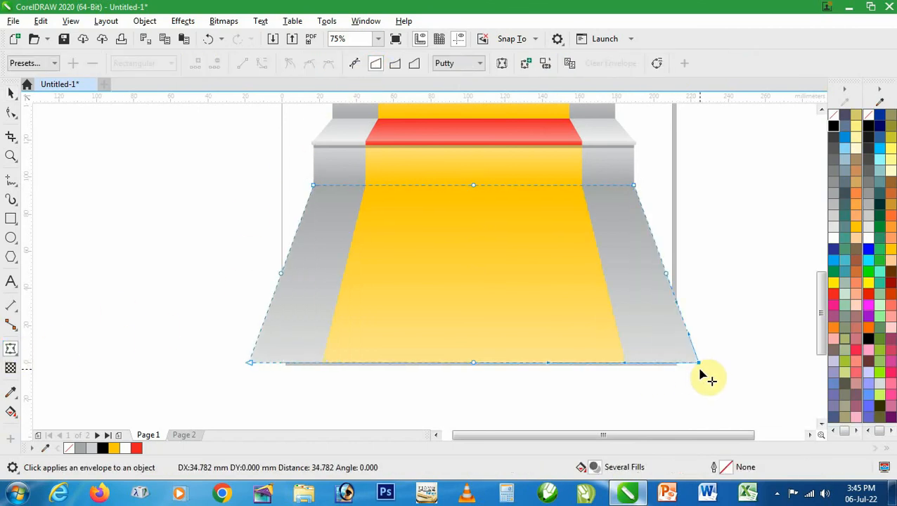
key(space)
click(653, 390)
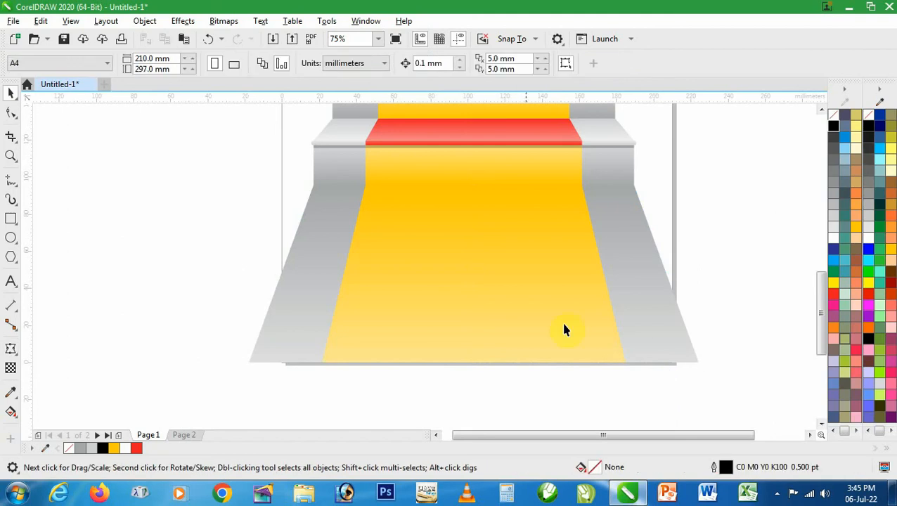
Step: Ungroup the floor panel, reverse its yellow gradient, and adjust it to run from pale yellow at the stairs to full yellow at the bottom
click(497, 292)
click(511, 64)
click(283, 307)
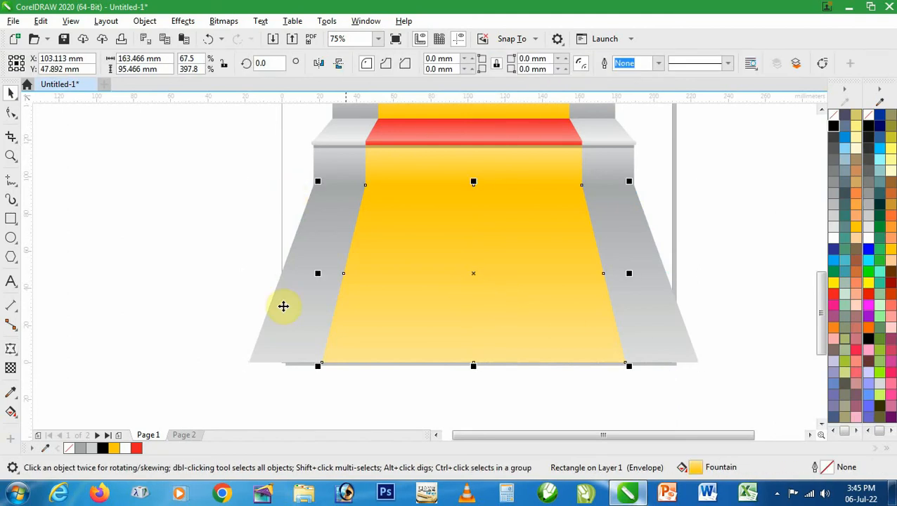
click(12, 414)
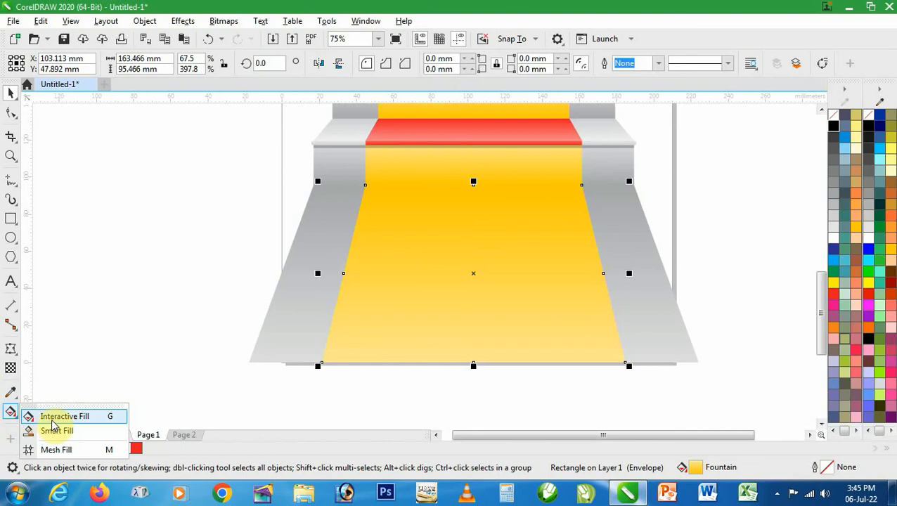
click(53, 418)
click(429, 65)
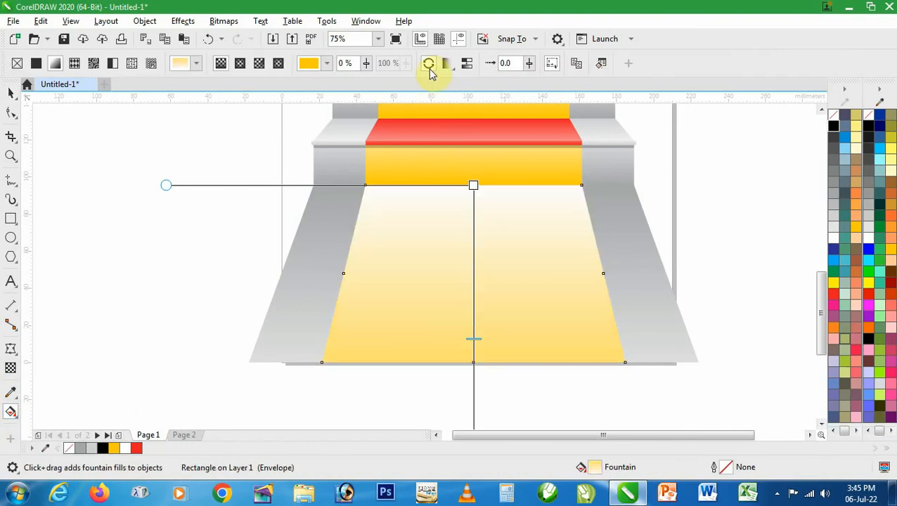
scroll(476, 222, down, 2)
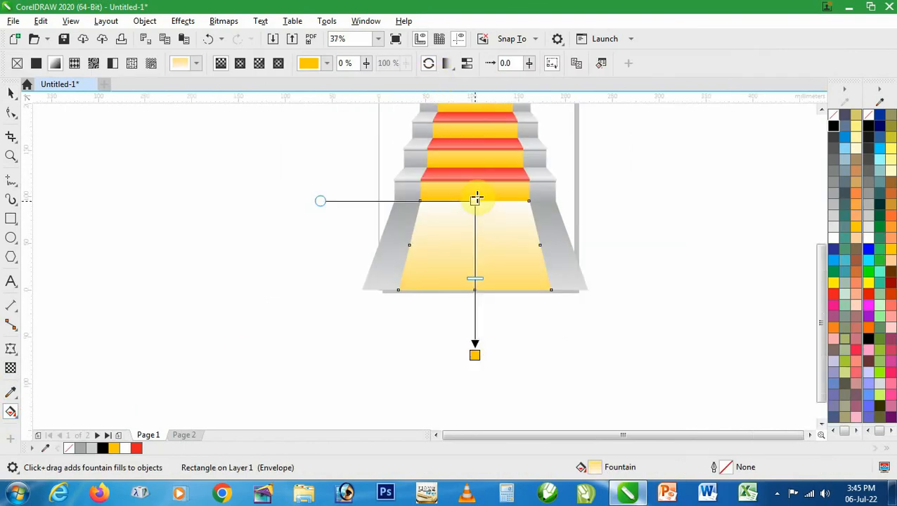
click(473, 343)
drag(474, 355, 474, 296)
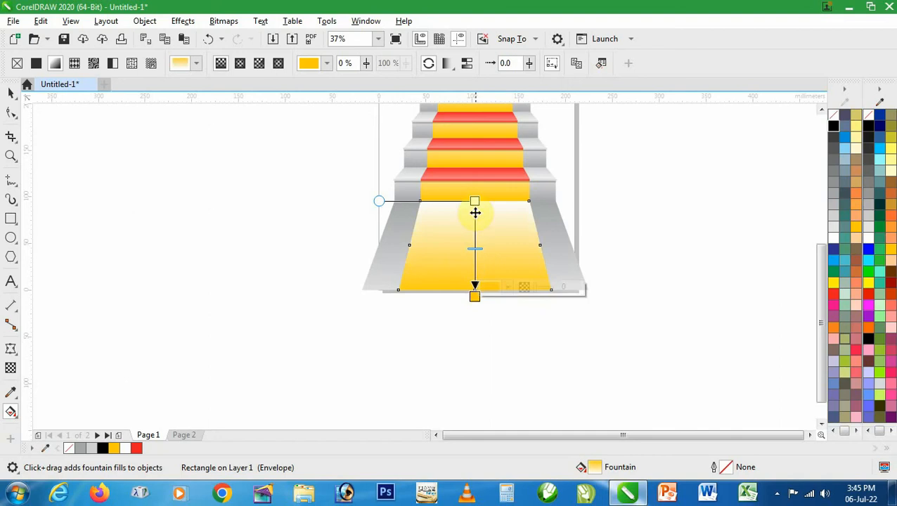
drag(474, 196, 475, 147)
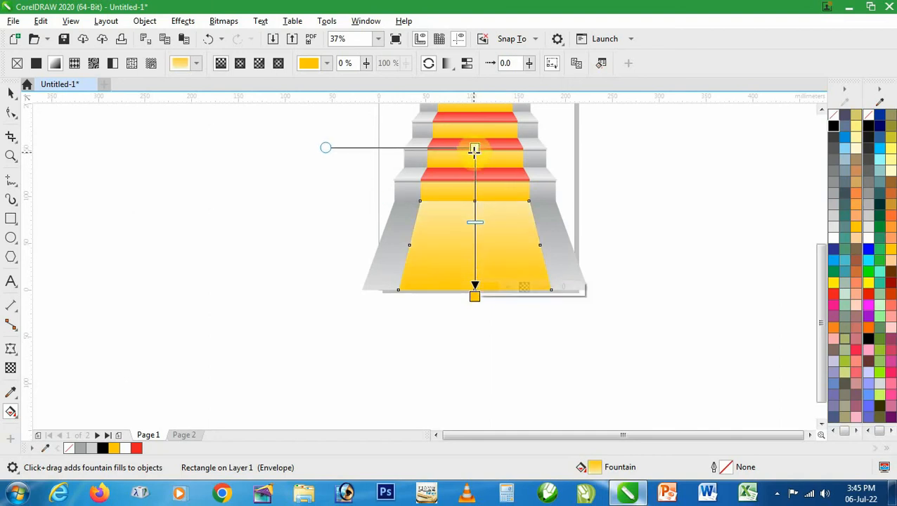
Step: Reverse the grey floor panel's gradient and extend its light end upward above the panel
key(space)
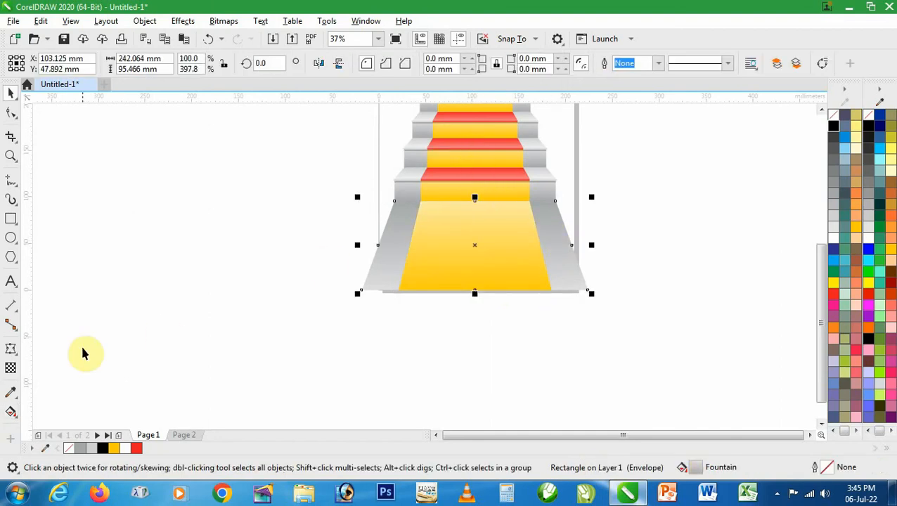
click(11, 411)
click(63, 416)
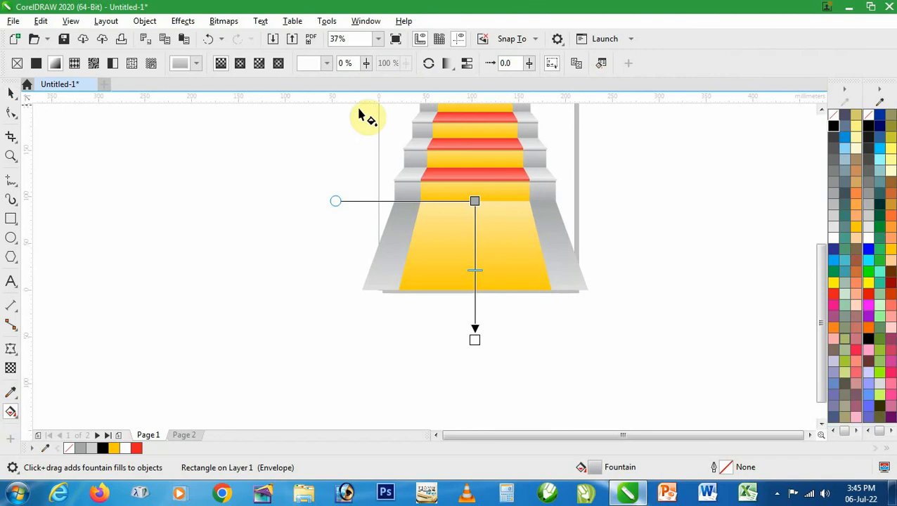
click(428, 65)
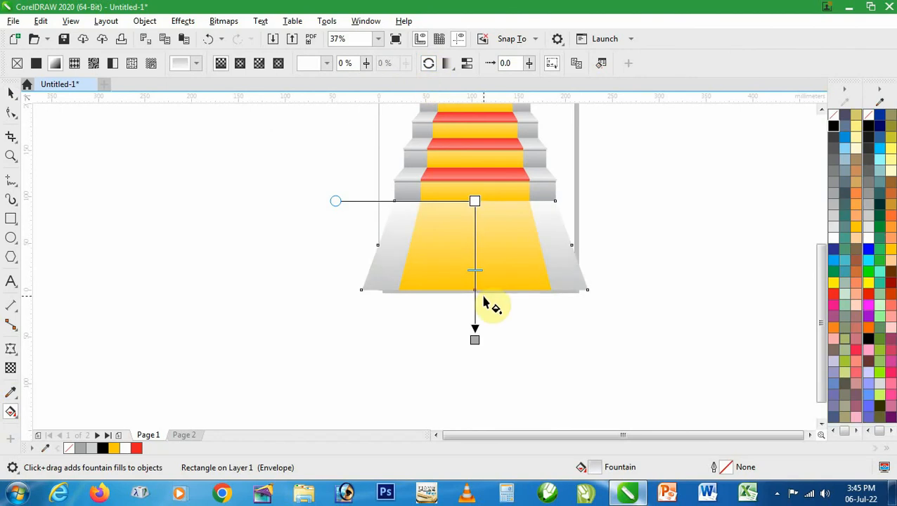
click(475, 201)
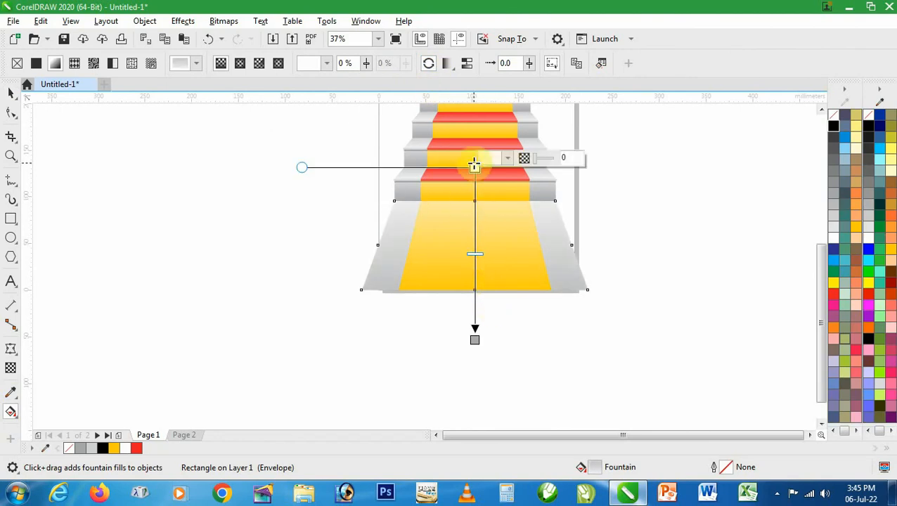
key(space)
click(536, 318)
Step: Group the whole staircase with its floor panel and move it off the page to the right, at X about 377.7 mm
scroll(506, 285, up, 2)
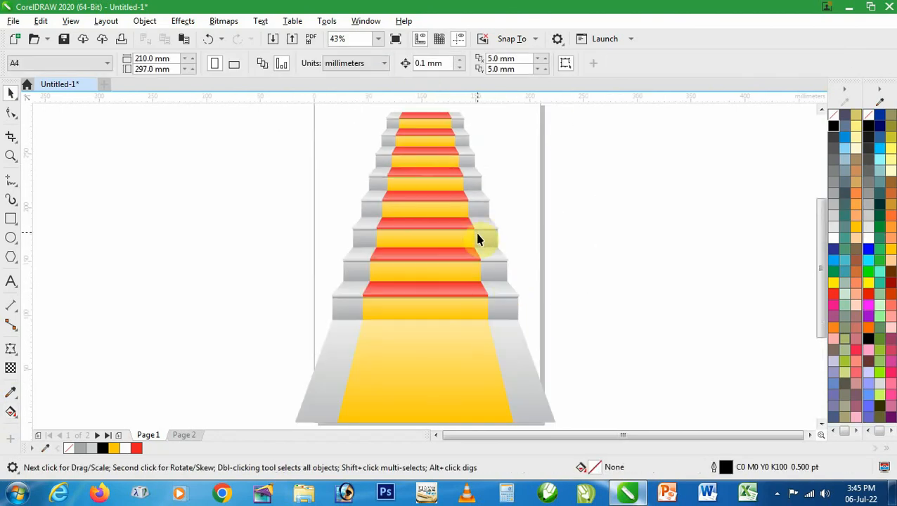
scroll(476, 232, down, 3)
key(z)
drag(302, 149, 625, 387)
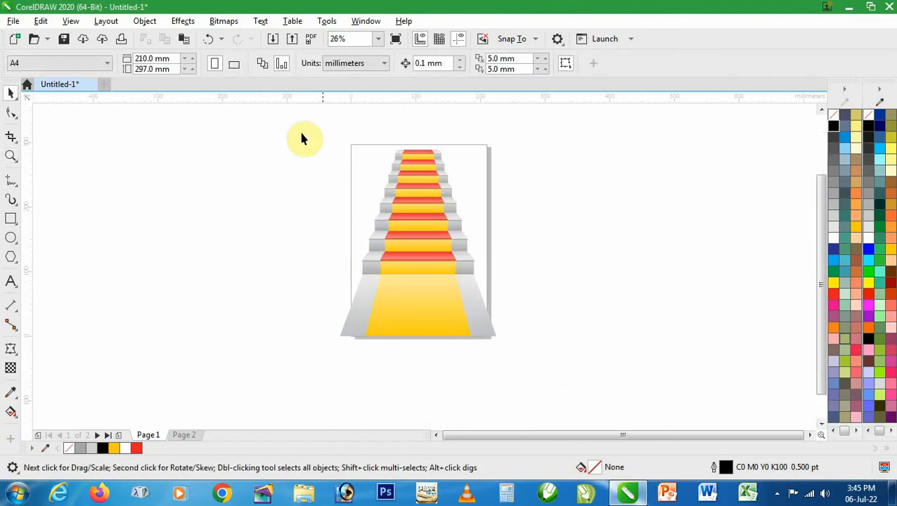
drag(444, 302, 536, 376)
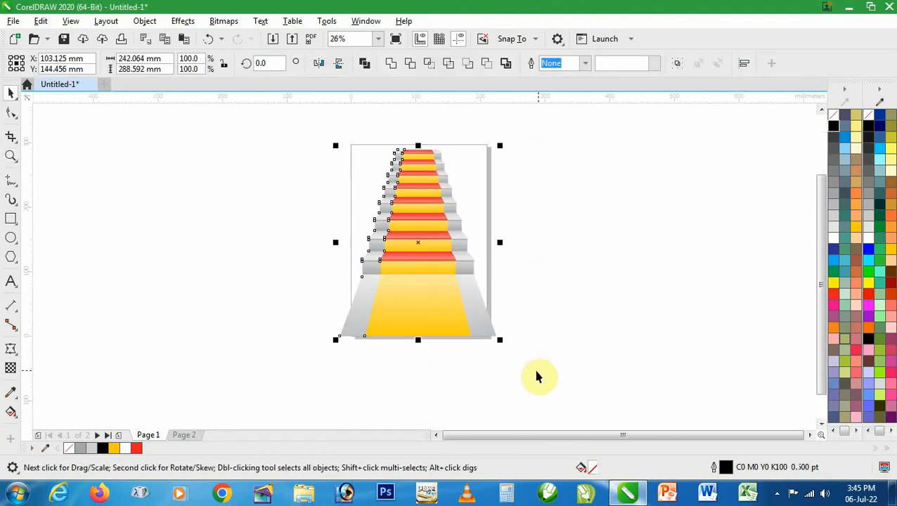
click(678, 68)
click(551, 189)
drag(436, 206, 594, 223)
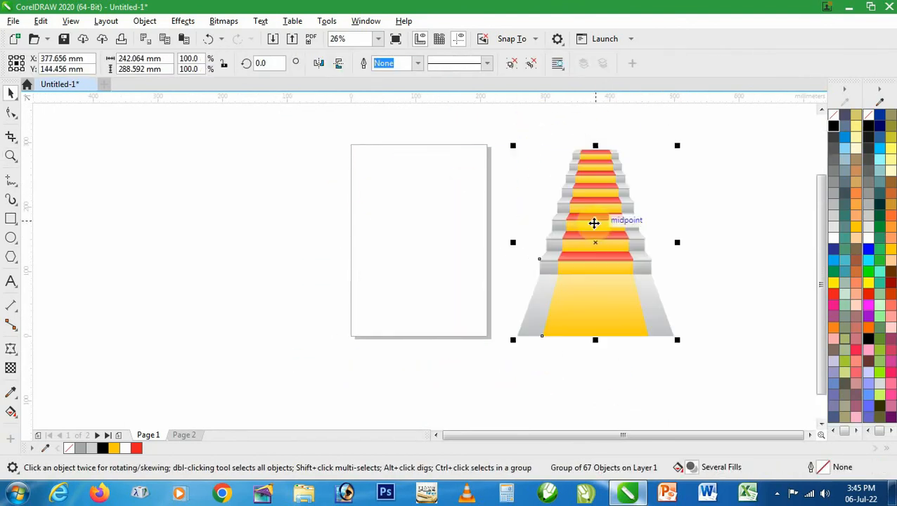
Step: Create a page-sized 210 × 297 mm rectangle with a dark blue fill (C93 M62 Y18 K2) and no outline
double_click(14, 221)
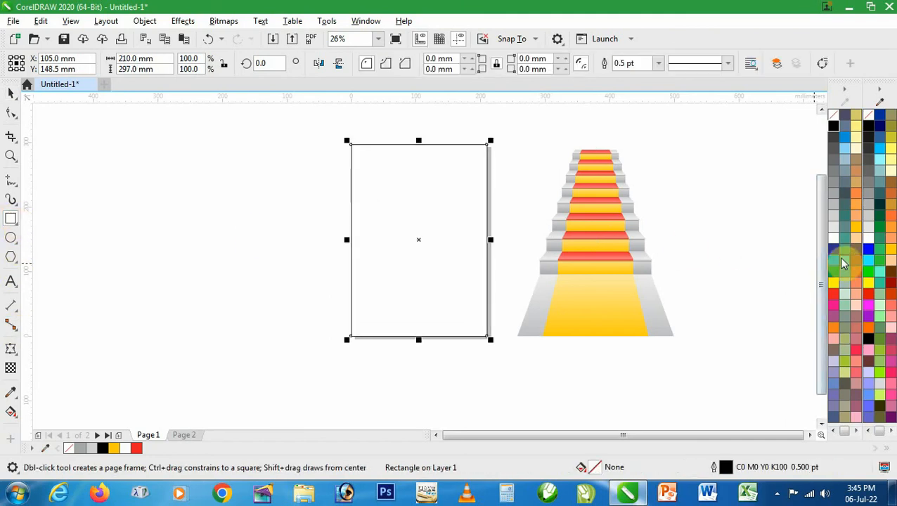
drag(843, 262, 830, 317)
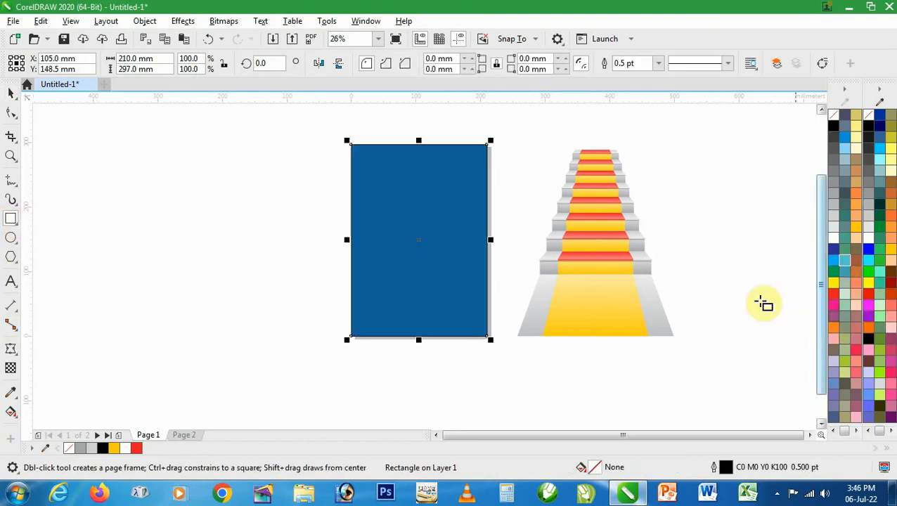
click(550, 220)
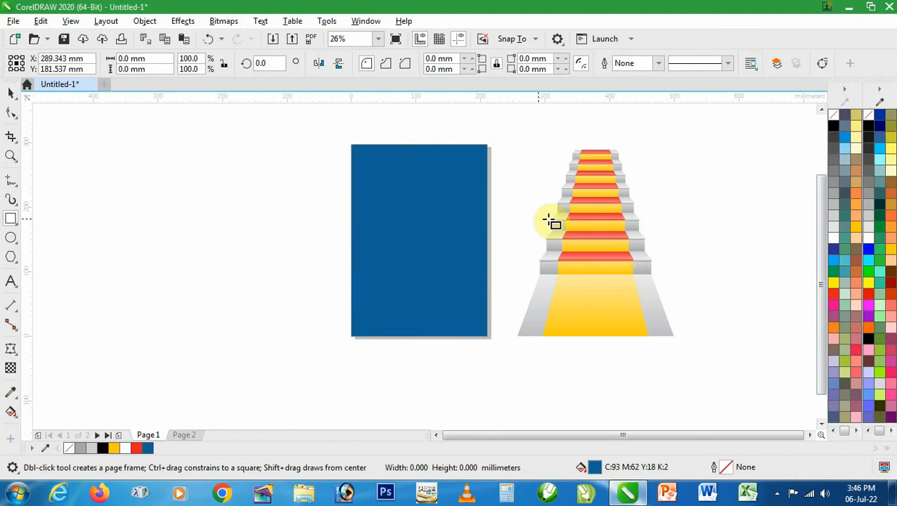
Step: Move the staircase group onto the blue rectangle, centred horizontally at X 105 mm and Y about 127.9 mm
key(space)
click(590, 215)
drag(591, 214, 454, 218)
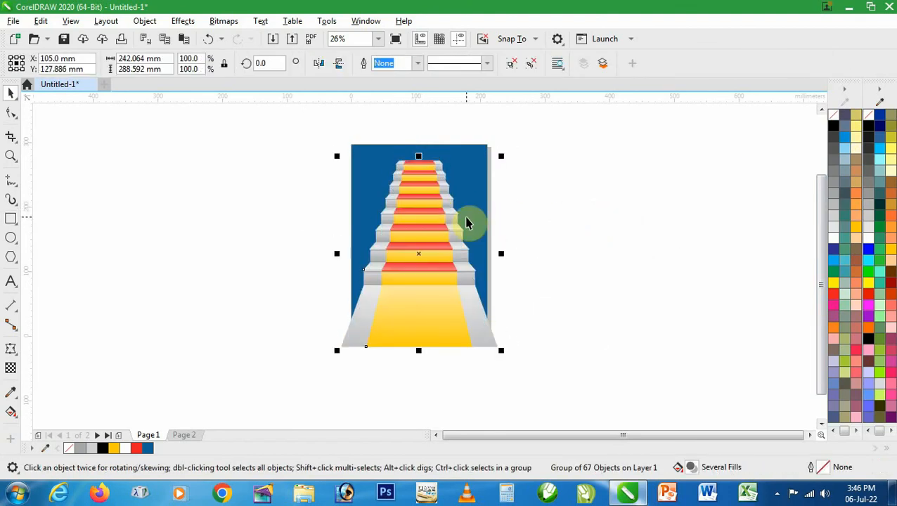
Step: PowerClip the staircase group inside the blue background rectangle and deselect it
key(alt+j)
key(Escape)
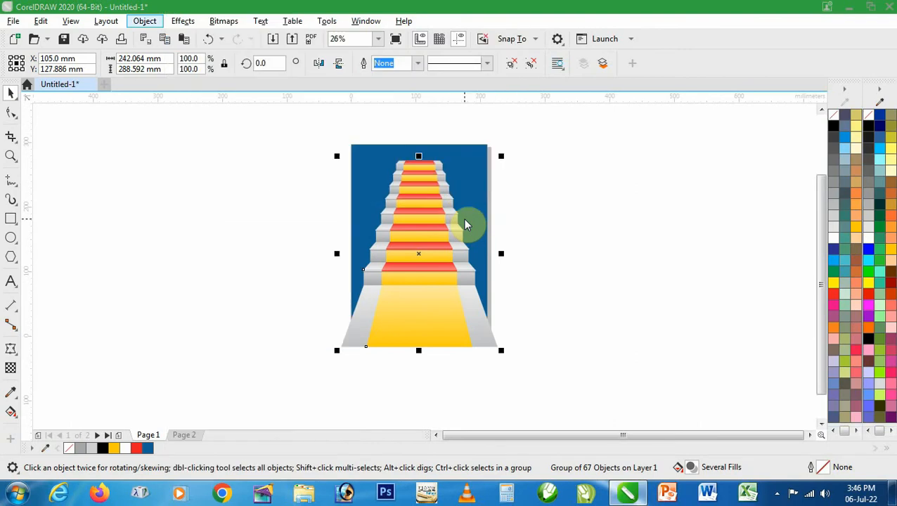
key(Escape)
key(Escape)
click(474, 152)
click(543, 197)
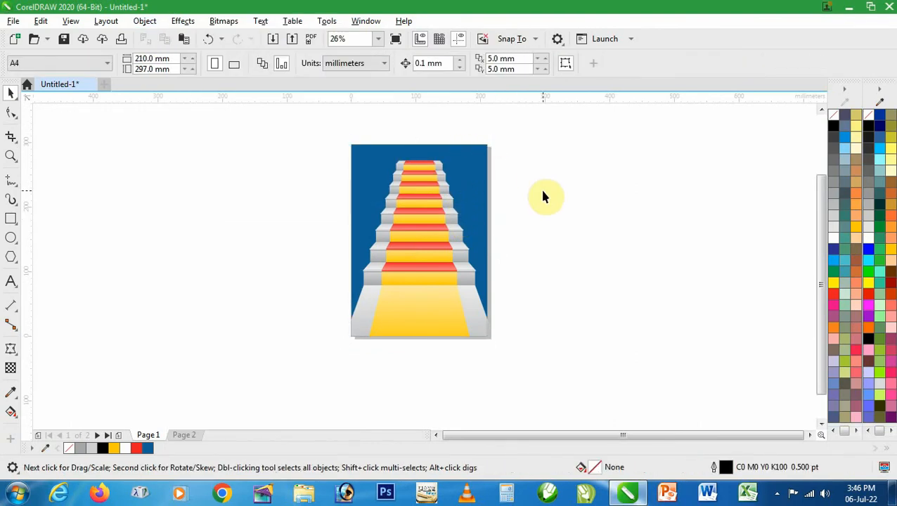